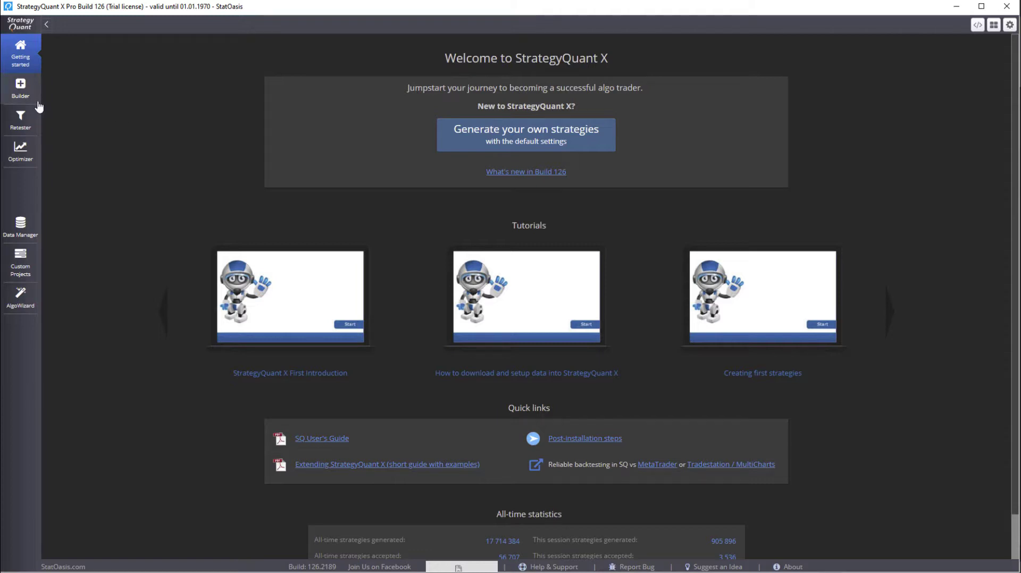
Step: Open the Builder, review its Ranking settings, and show the 2500-strategy Results databank
left_click(20, 88)
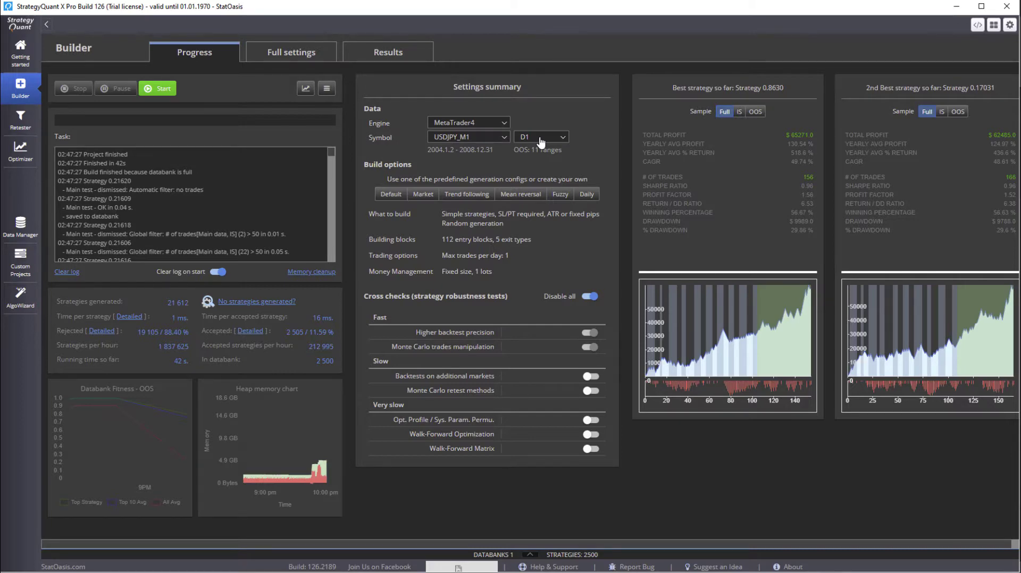
left_click(310, 58)
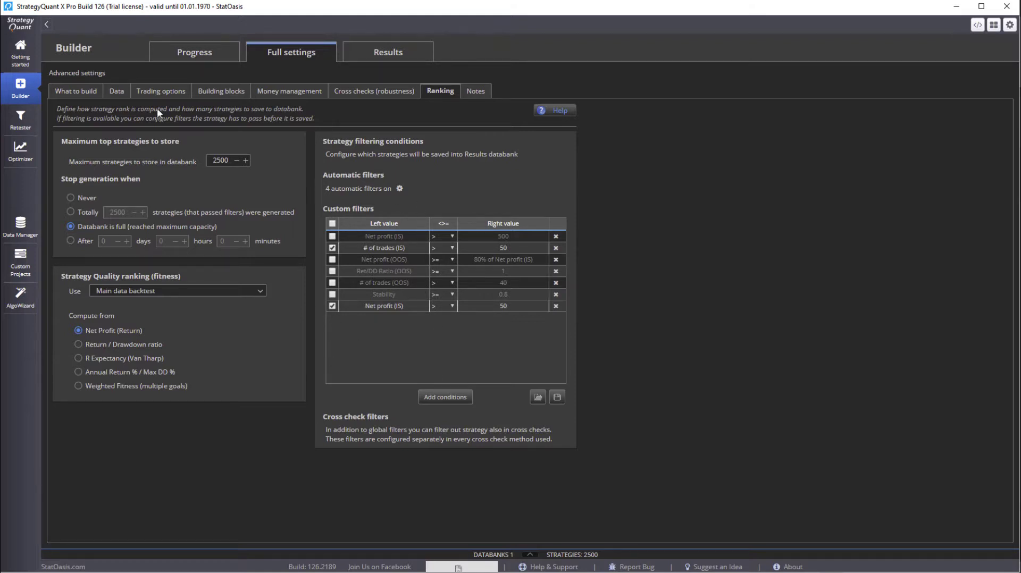
left_click(223, 56)
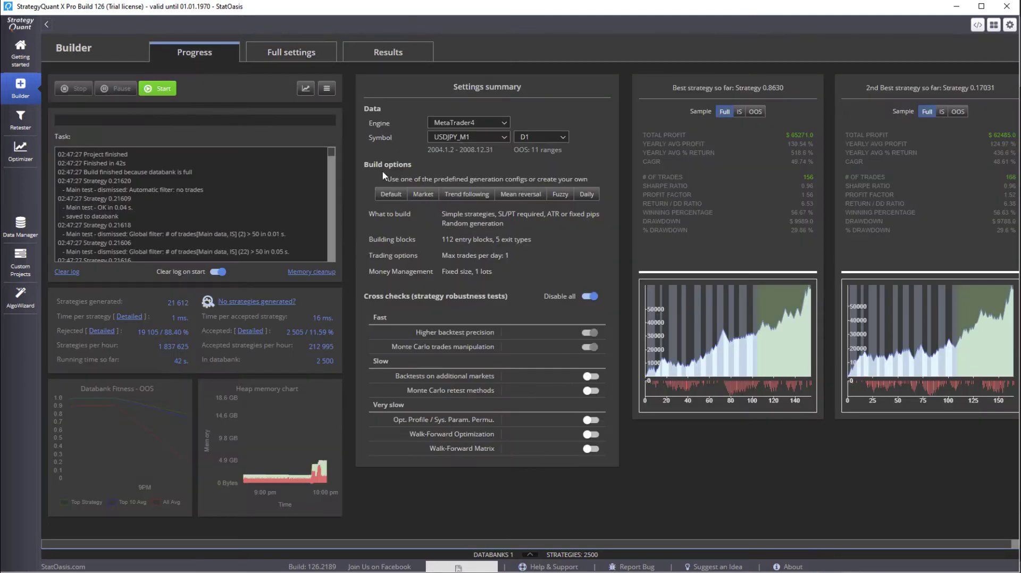
left_click(531, 553)
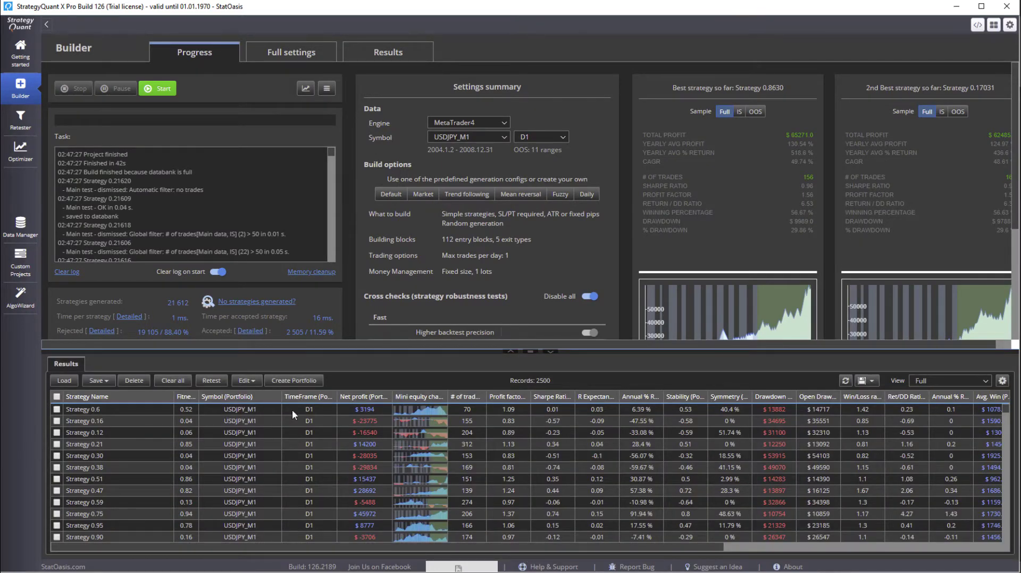
Step: In the Retester, compare the Results and Full Data Test databanks, then show the robustness cross-checks
left_click(14, 131)
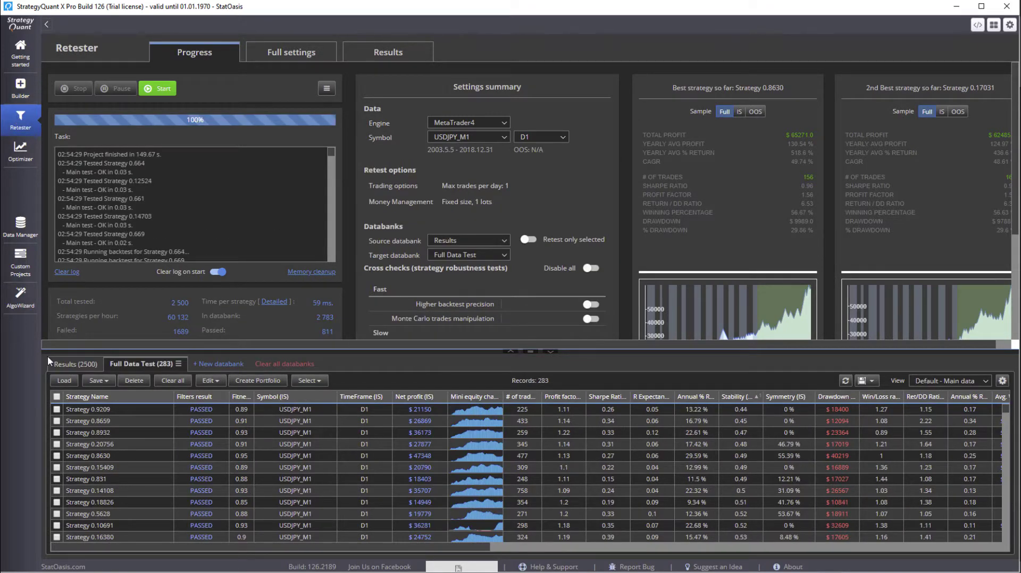
left_click(75, 363)
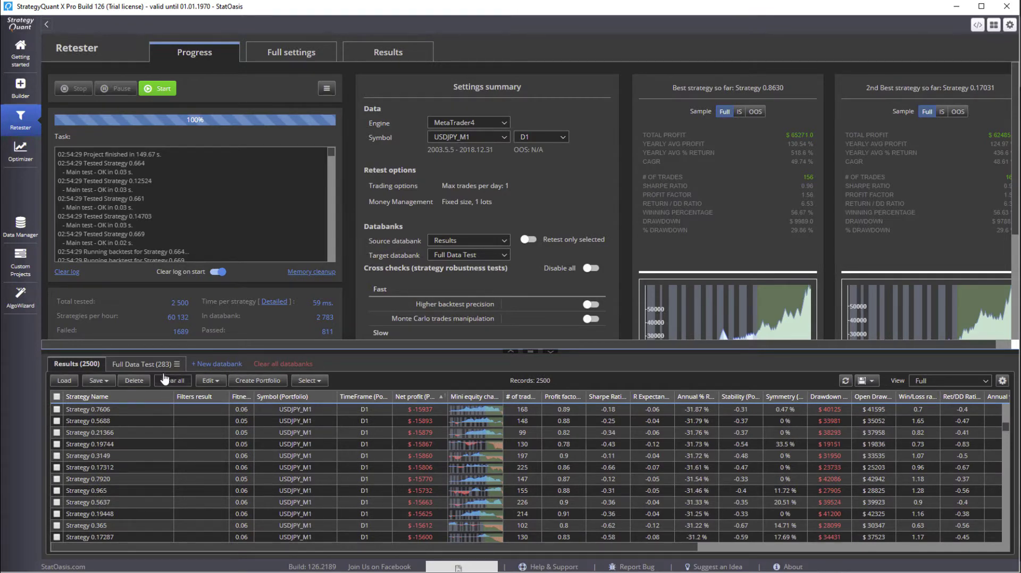
left_click(141, 364)
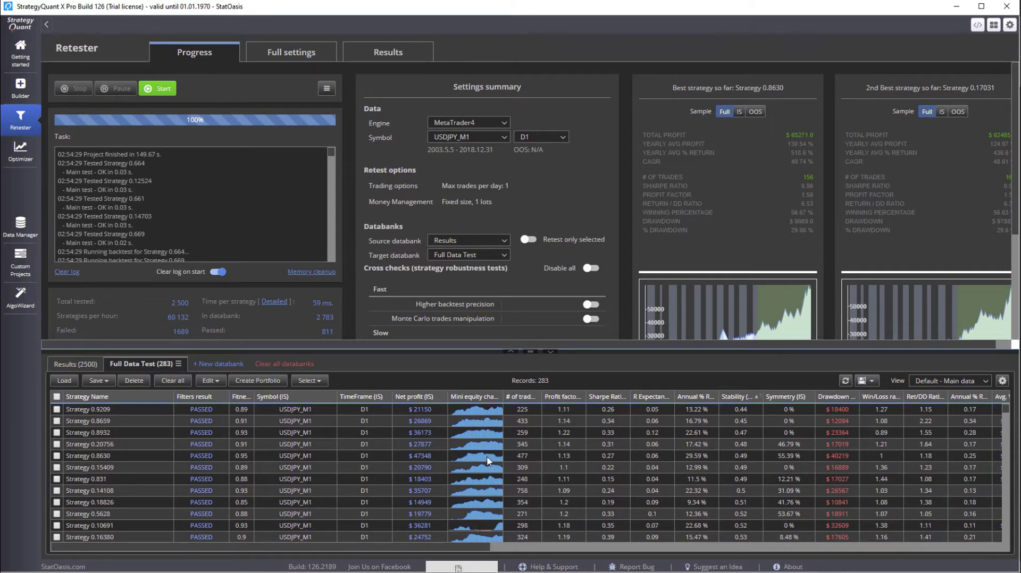
left_click(288, 53)
left_click(63, 91)
scroll(287, 160, "down", 2)
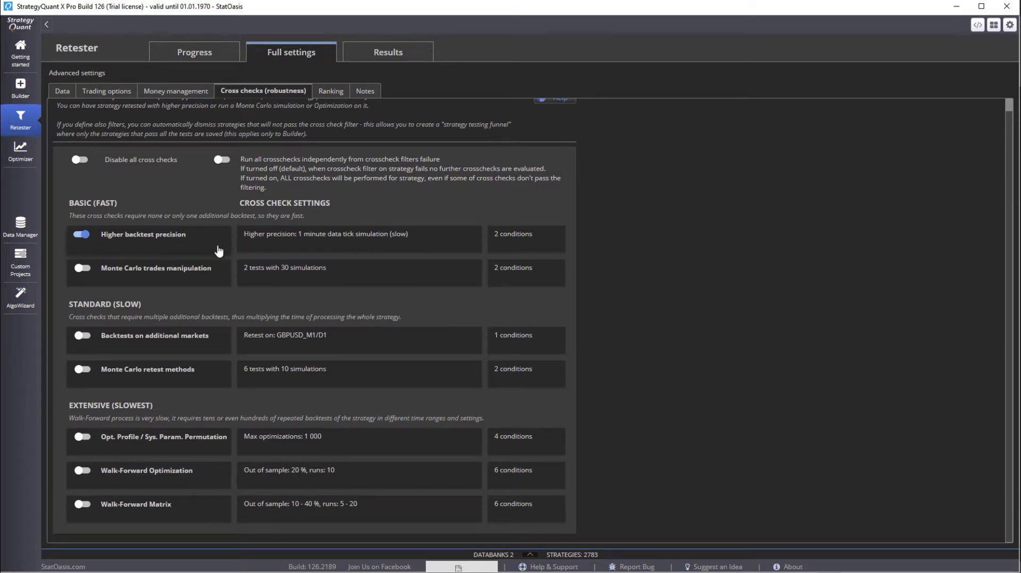
Step: Confirm the retest data keeps the D1 backtest timeframe
left_click(303, 248)
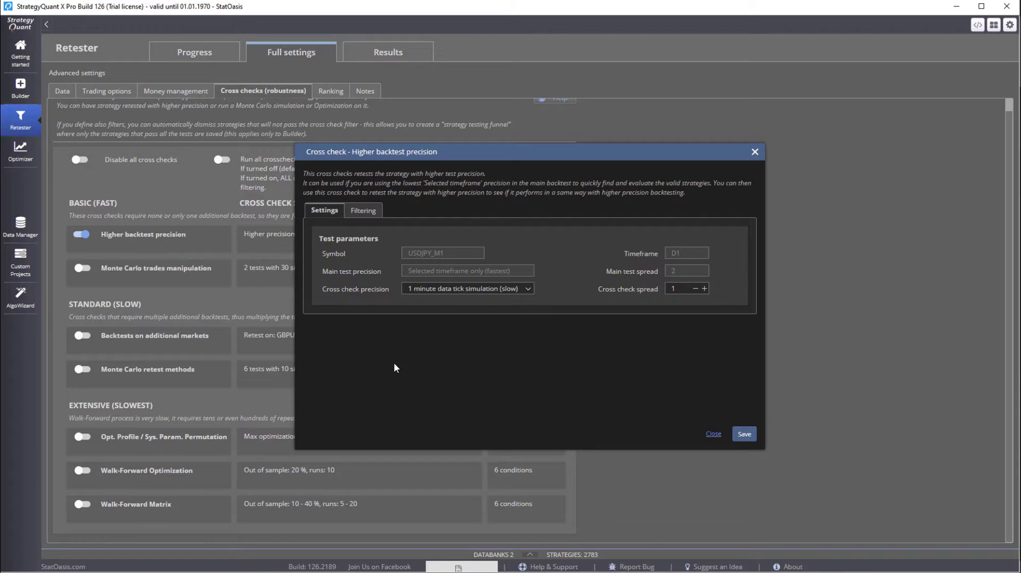
left_click(714, 434)
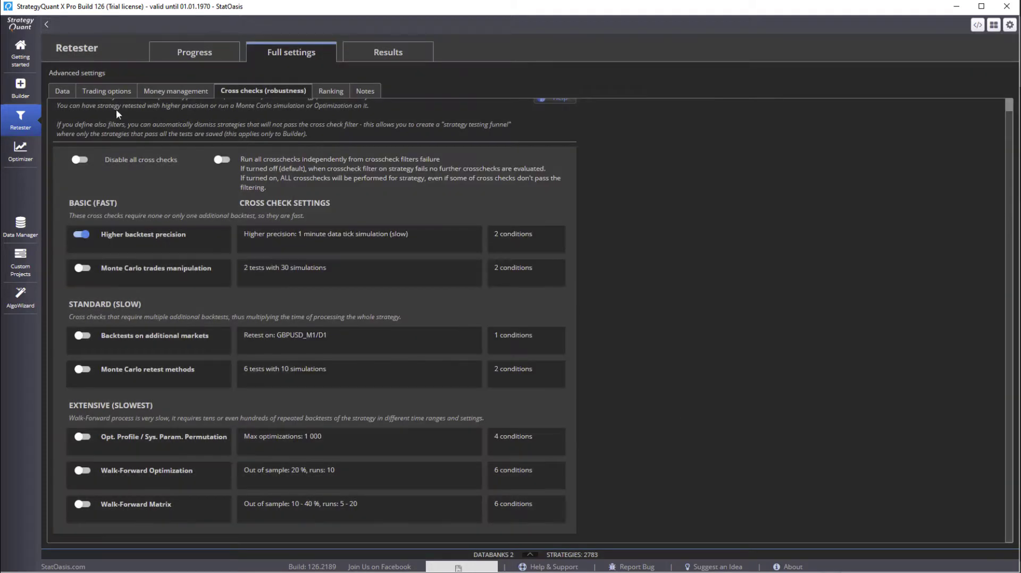
left_click(63, 91)
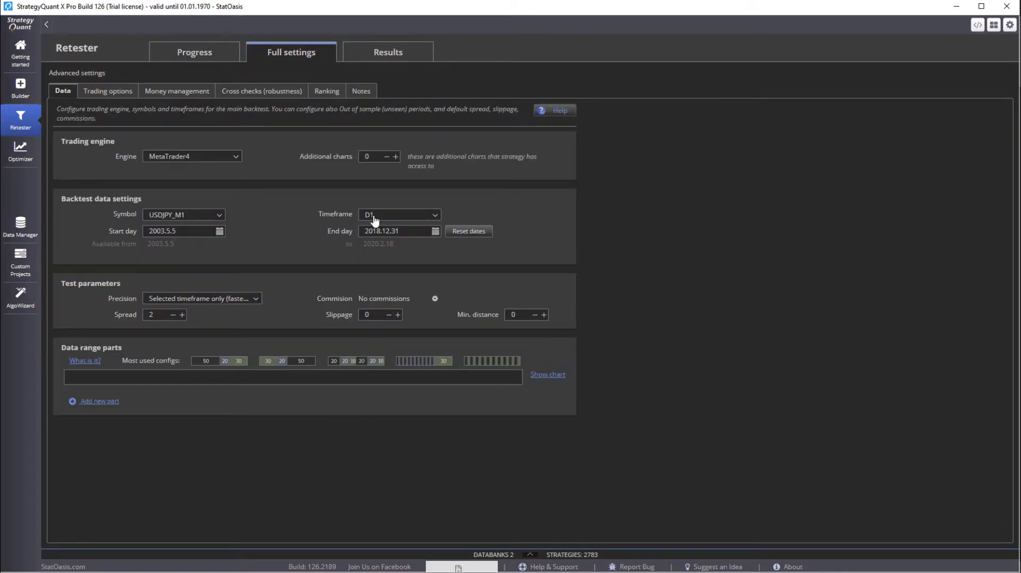
left_click(394, 217)
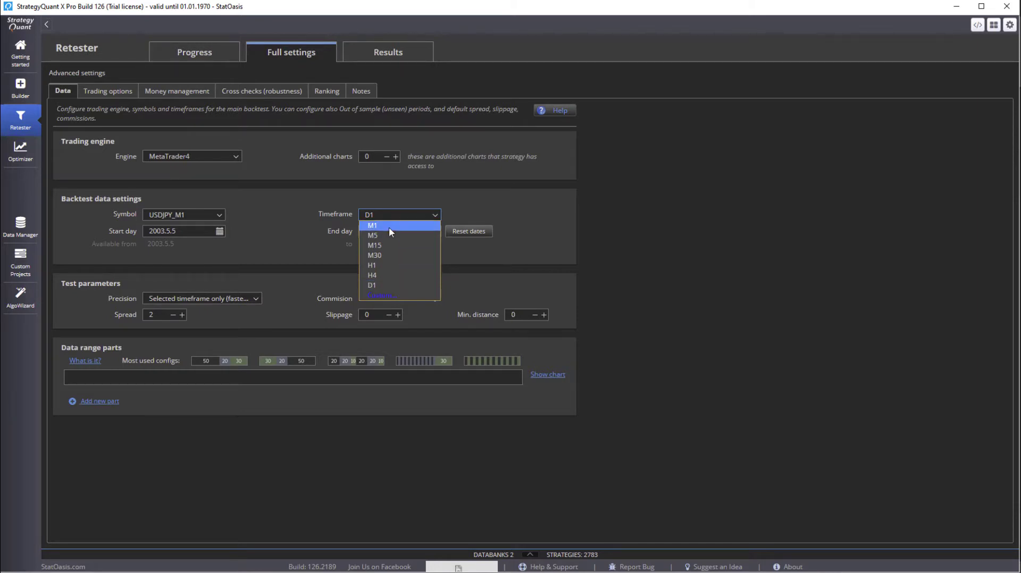
left_click(513, 200)
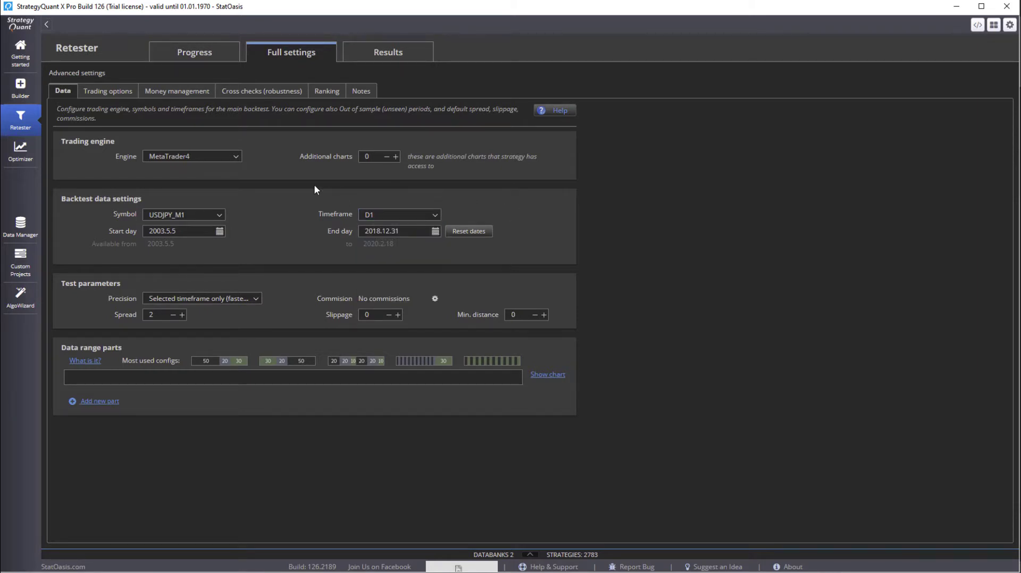
Step: Keep the Higher backtest precision cross-check at 1 minute data tick simulation
left_click(263, 91)
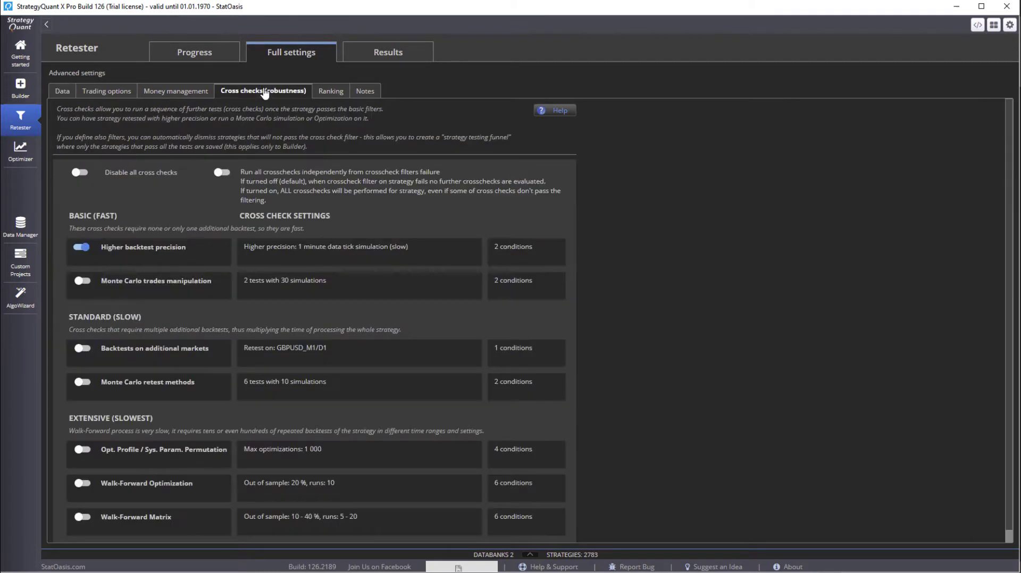
left_click(349, 258)
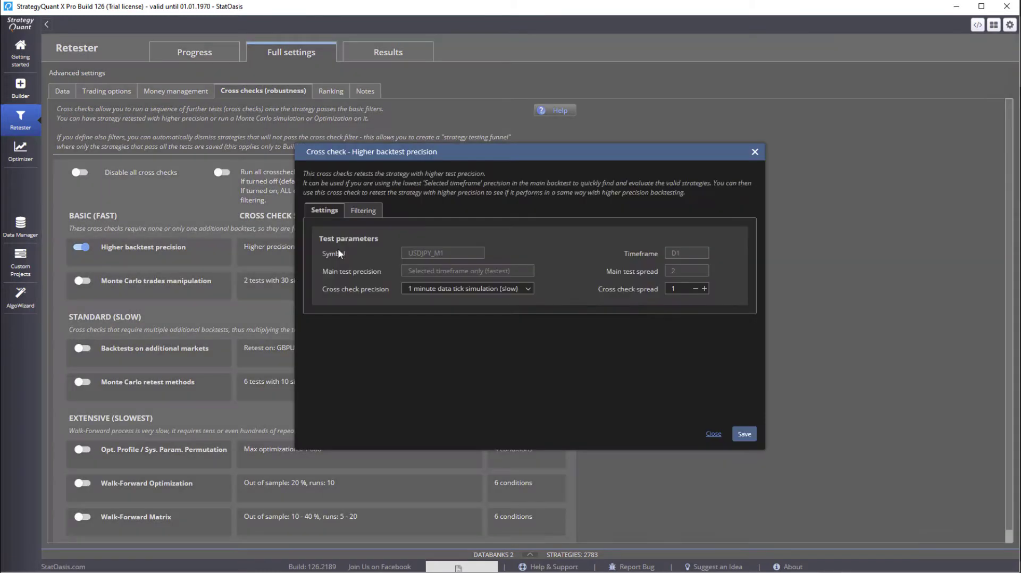
left_click(464, 289)
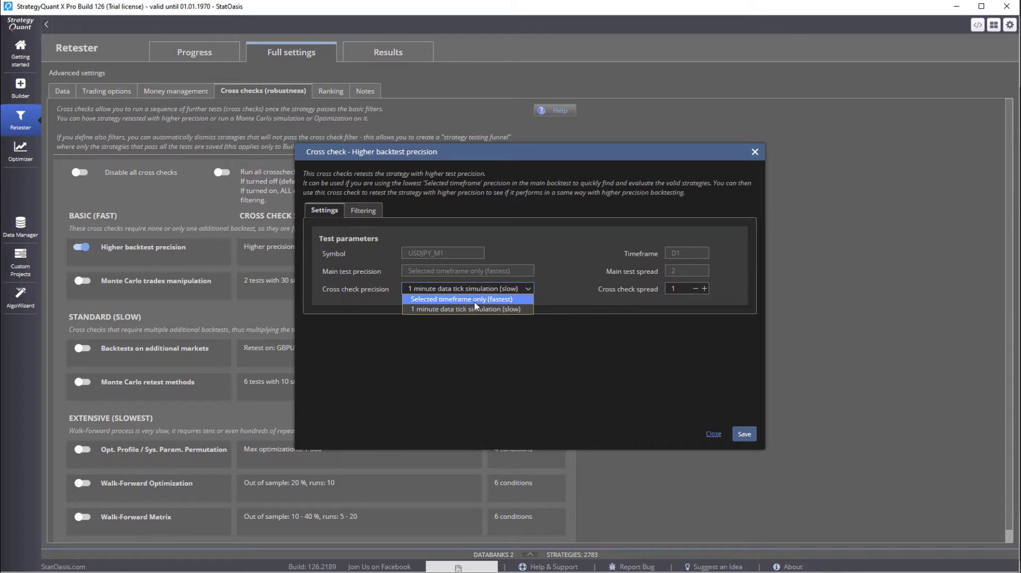
left_click(467, 309)
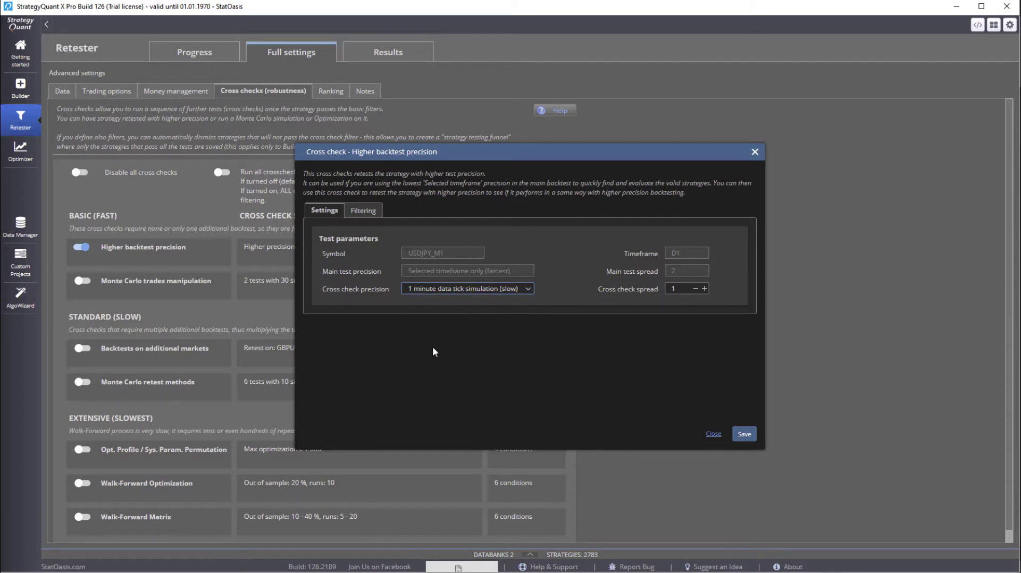
Step: Set the cross-check's Ret/DD Ratio filter threshold to 1
left_click(363, 211)
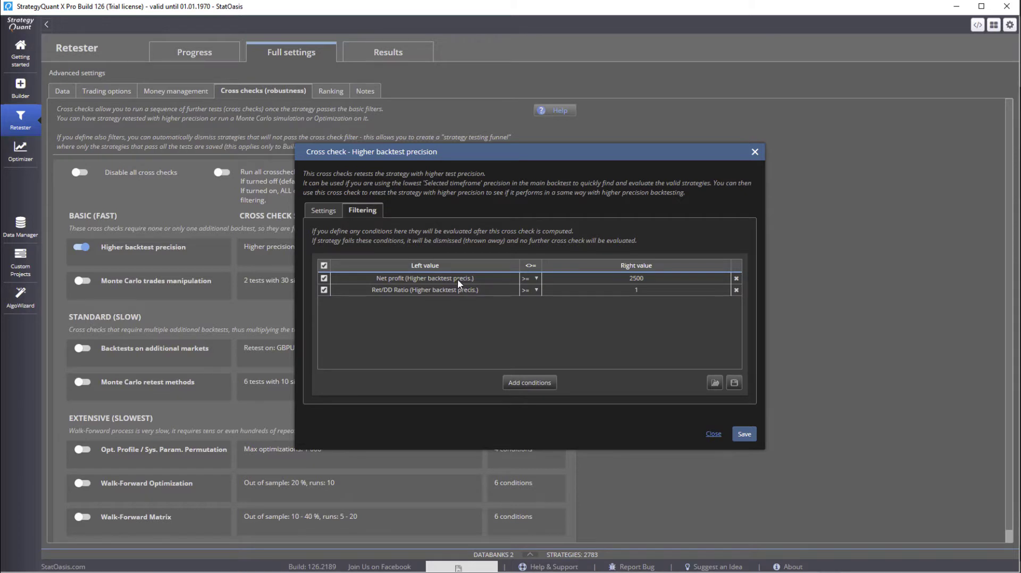
left_click(632, 288)
type("1")
key("Return")
Step: Make the Net profit filter require at least 80% of the main backtest's Net profit
double_click(624, 277)
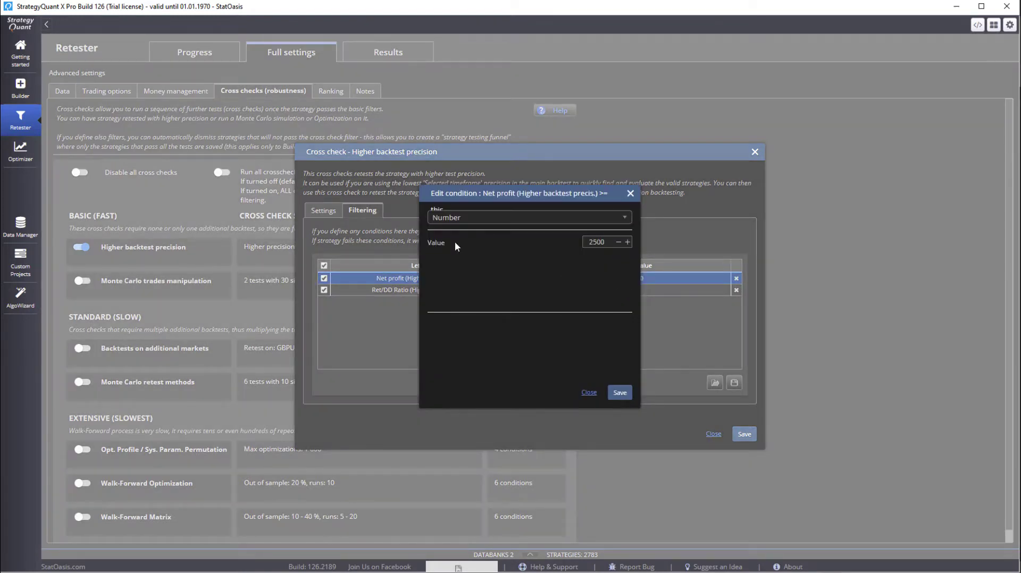
left_click(488, 218)
type("net")
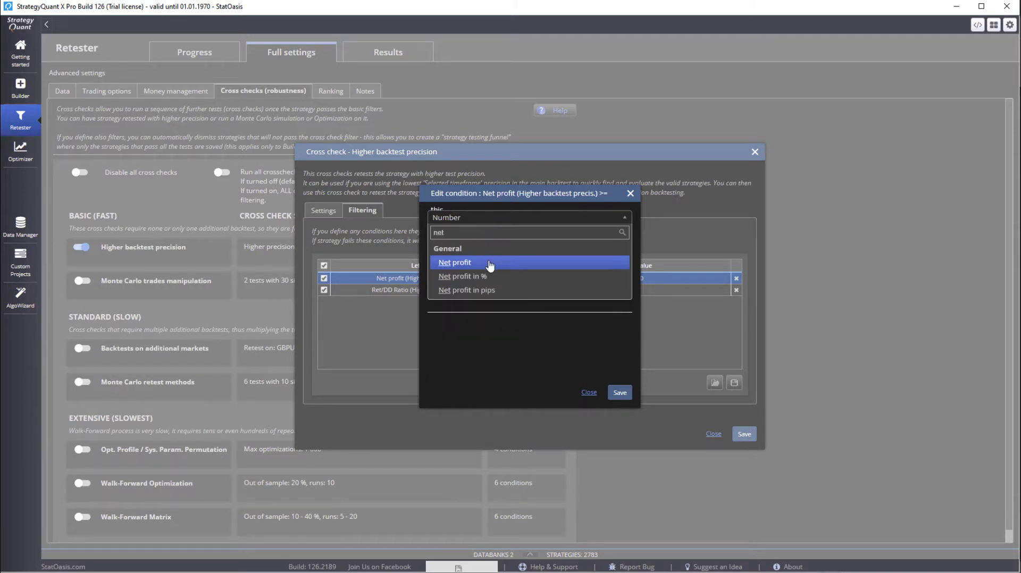
left_click(490, 265)
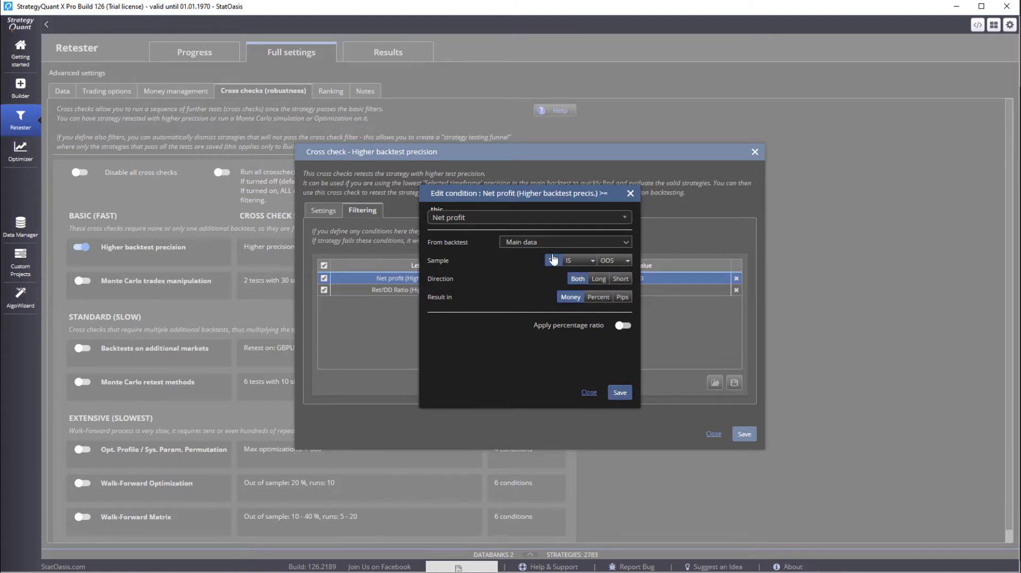
left_click(612, 393)
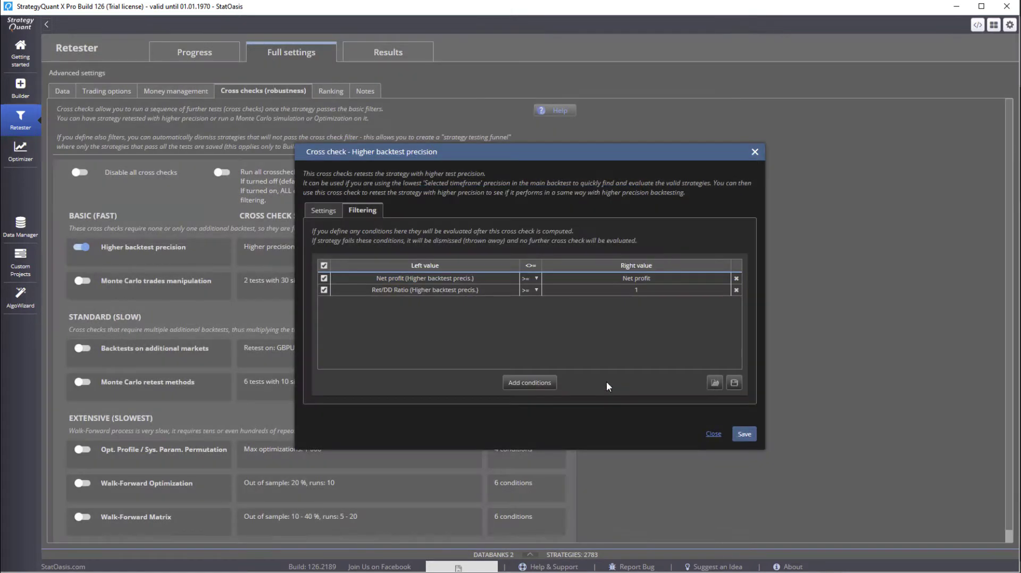
double_click(584, 277)
left_click(621, 326)
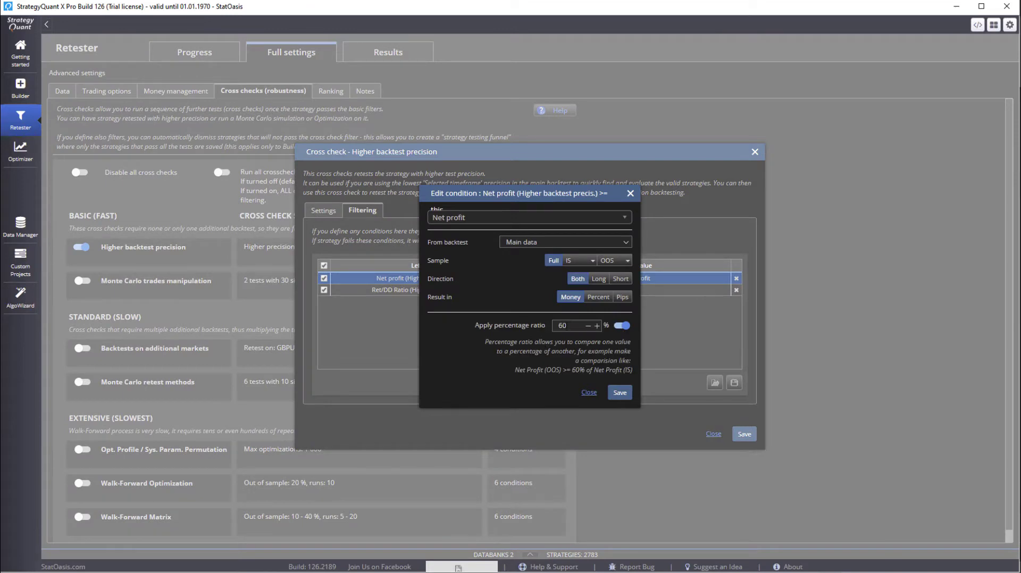
left_click_drag(576, 324, 517, 330)
type("80")
left_click(621, 392)
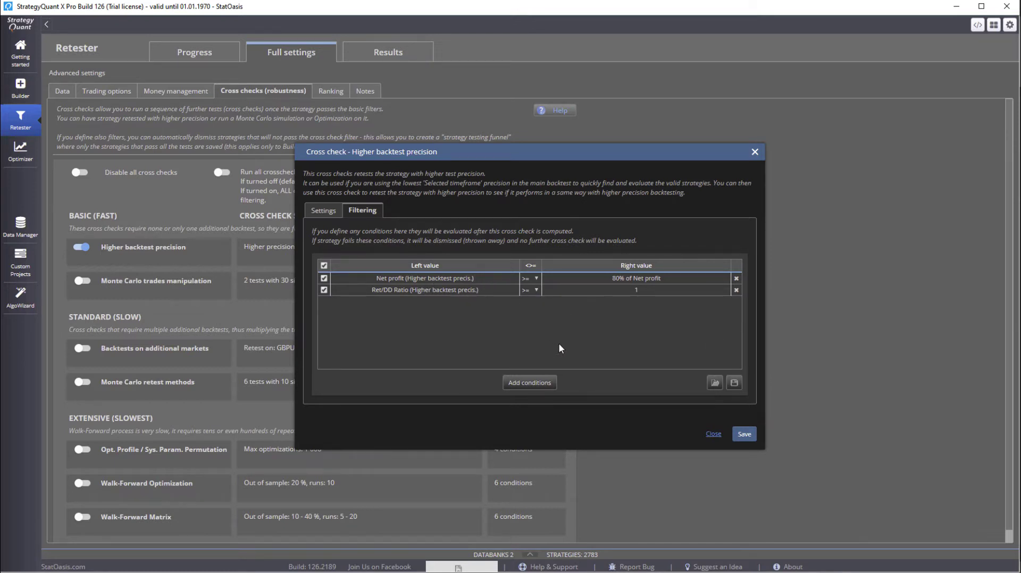
Step: Browse the other available filter conditions, then save the higher-precision cross-check
left_click(533, 383)
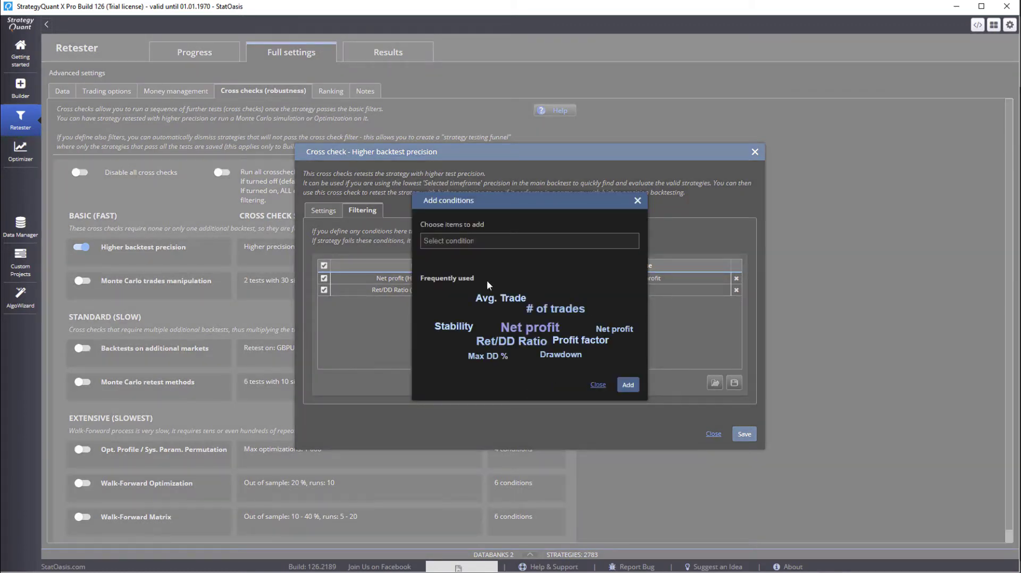
left_click(532, 241)
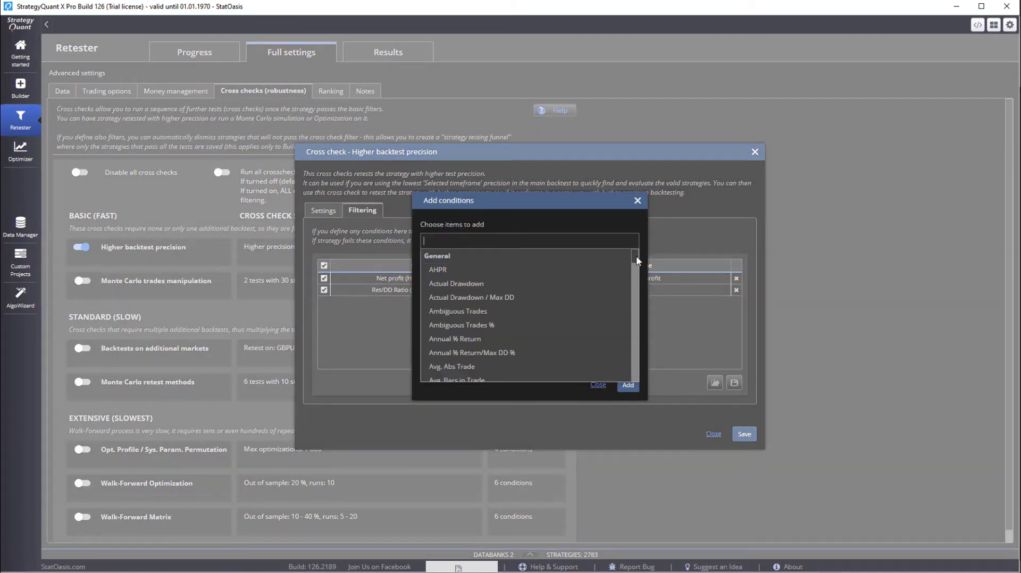
mouse_move(637, 257)
left_mouse_down()
mouse_move(637, 356)
mouse_move(636, 256)
left_mouse_up()
left_click(638, 201)
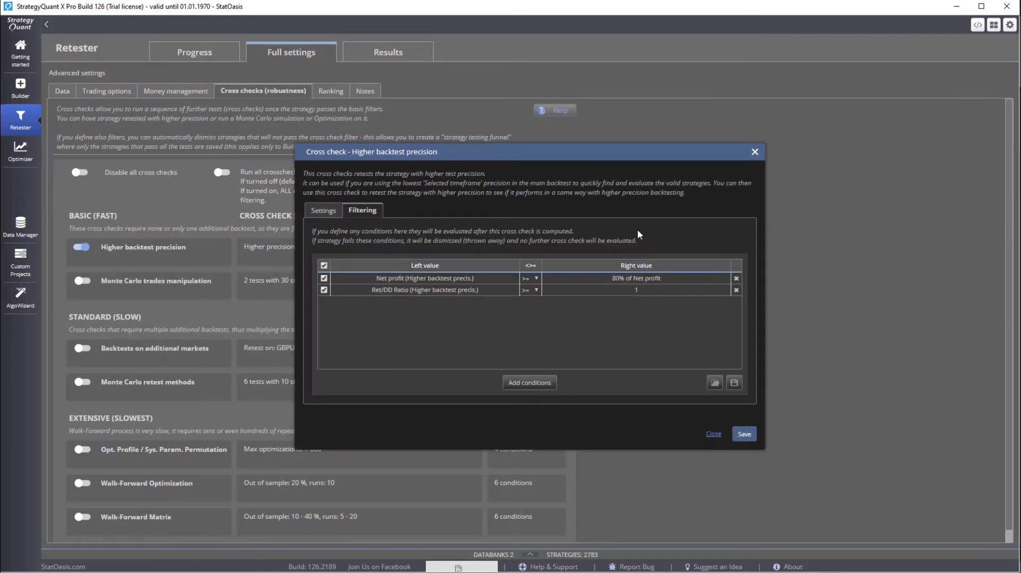
left_click(739, 434)
Step: Review the ranking and higher backtest precision settings and save them
left_click(327, 91)
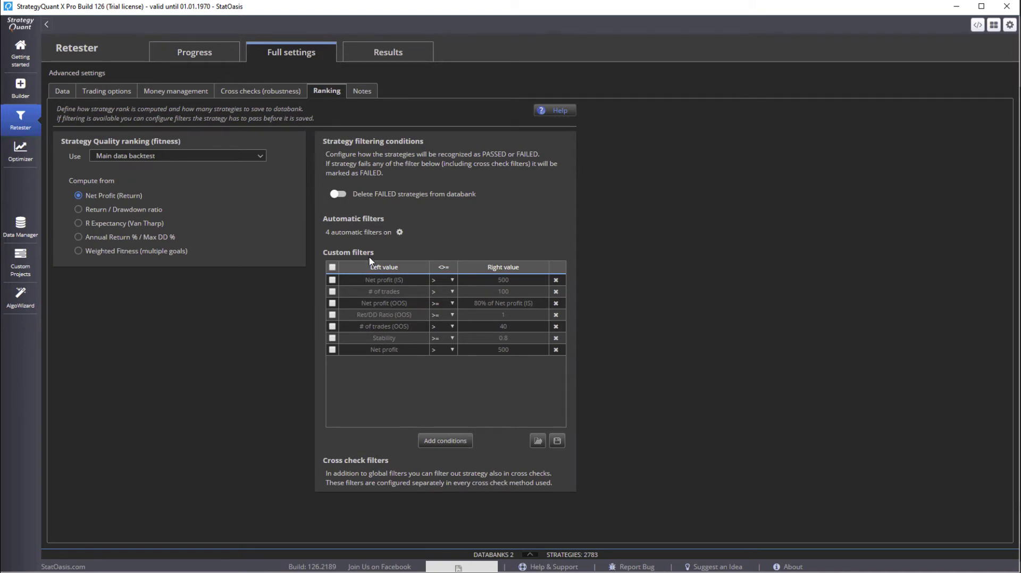
left_click(261, 91)
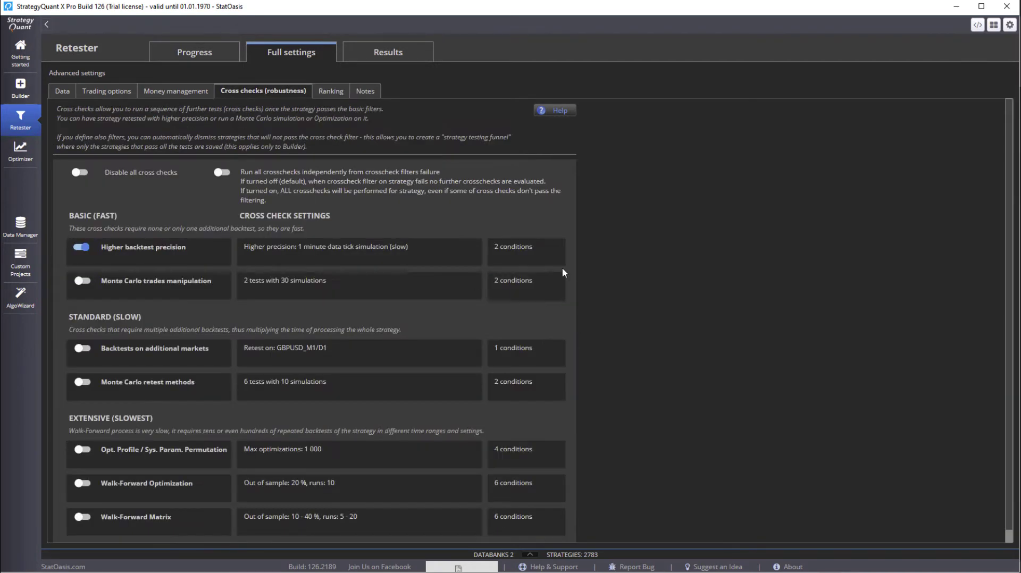
left_click(305, 255)
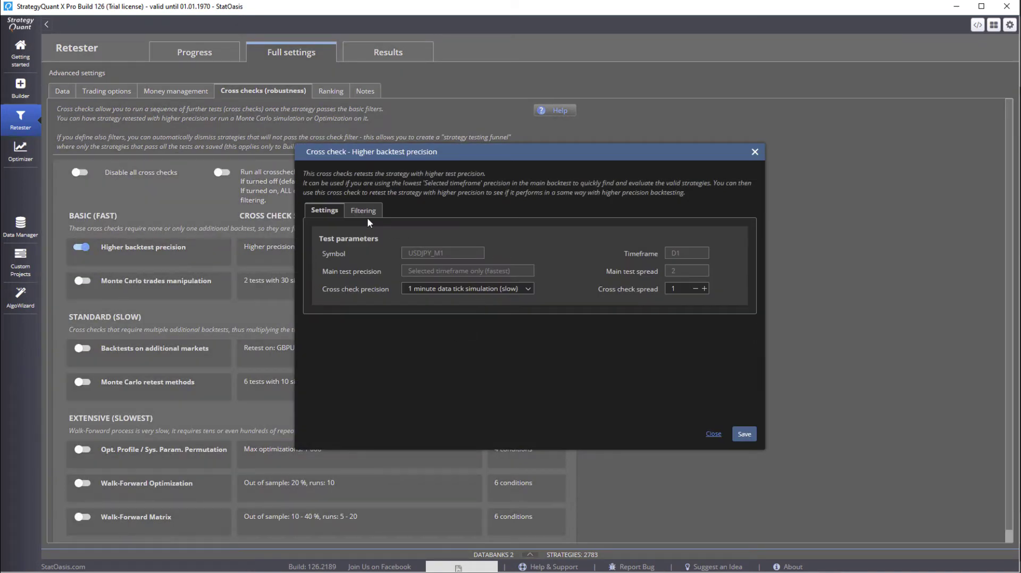
left_click(744, 434)
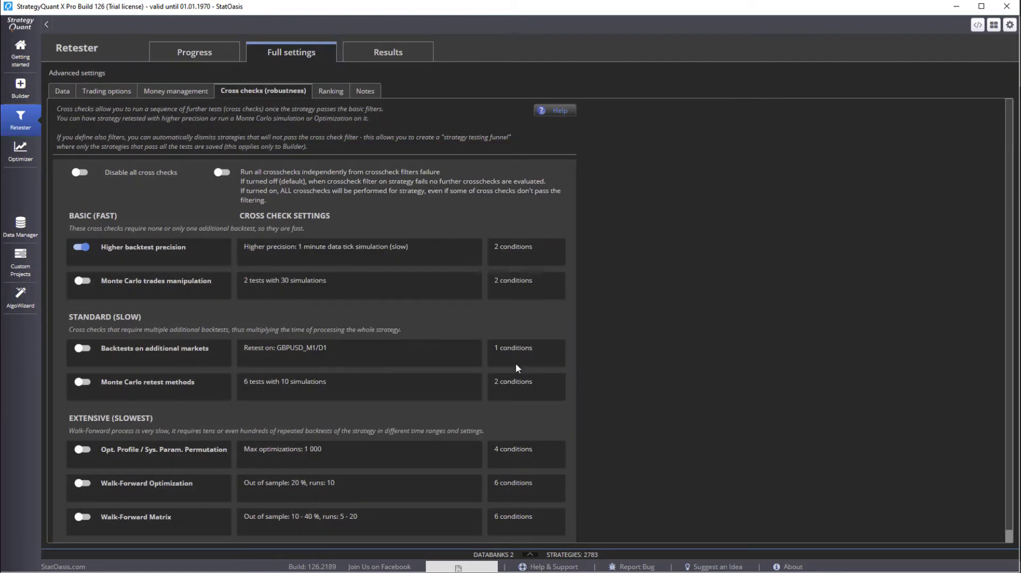
Step: Create a new databank named 'Robustness Test 1'
left_click(225, 367)
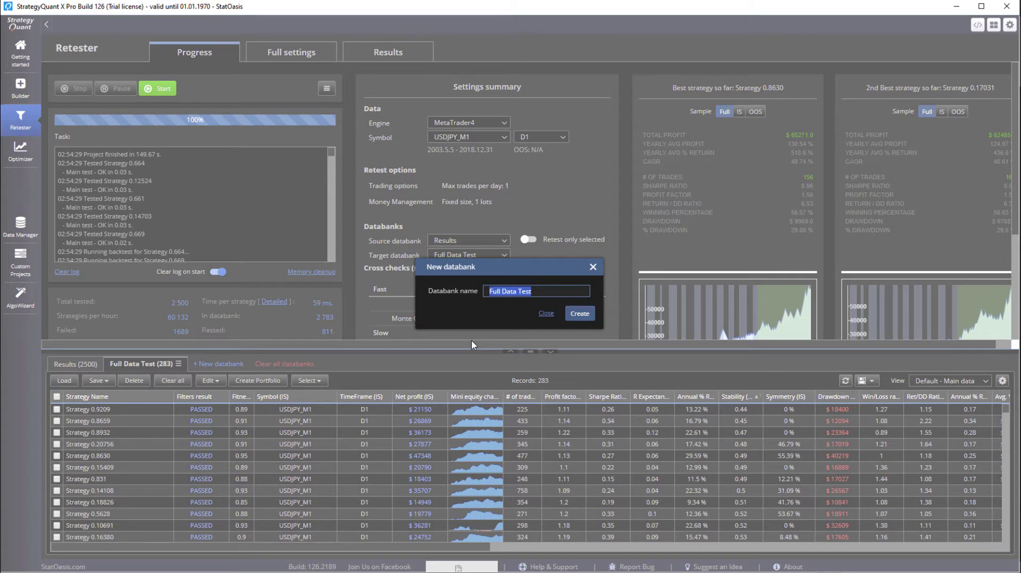
type("Robustness Test 1")
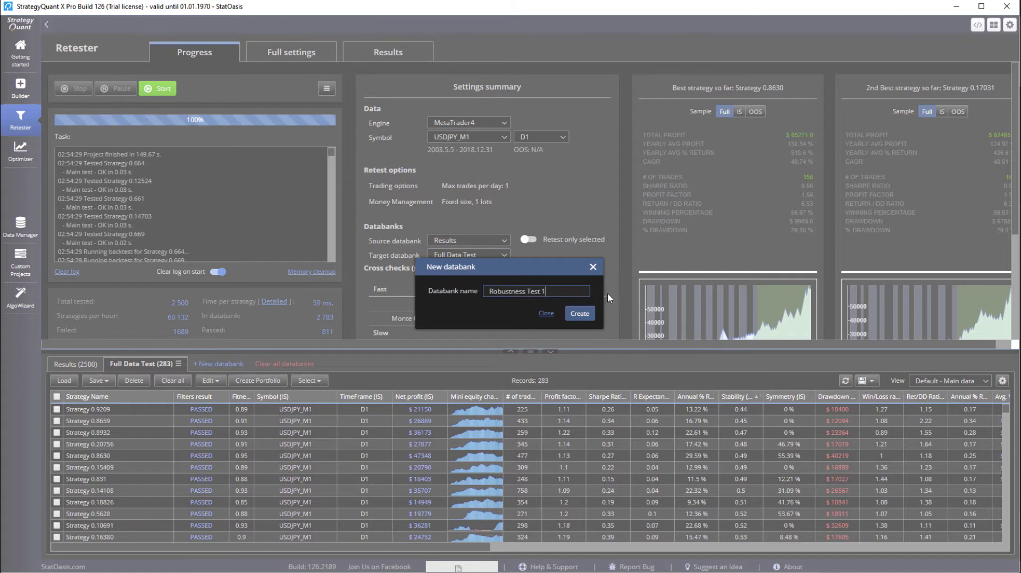
left_click(580, 314)
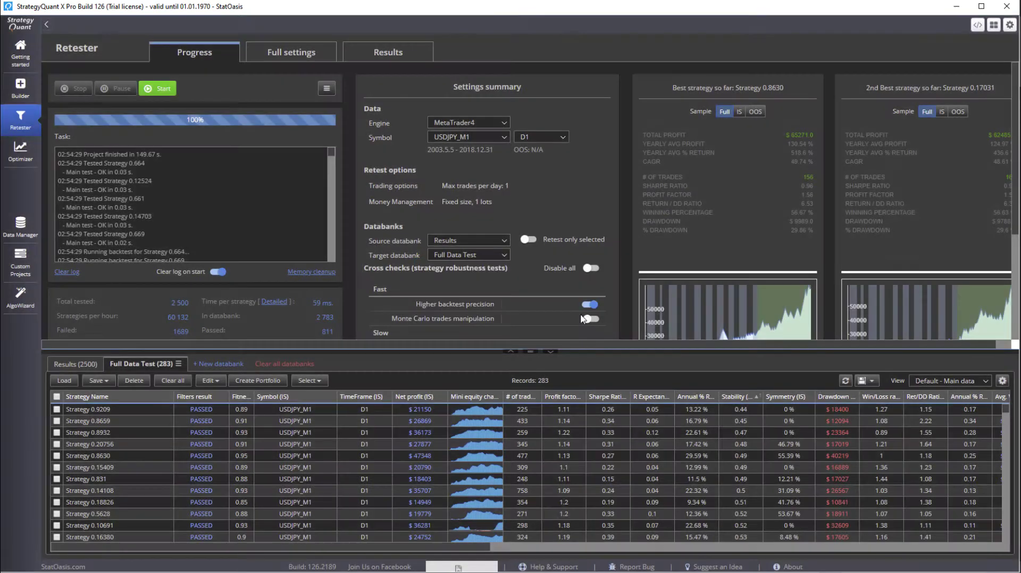
Step: Retest strategies from Full Data Test into Robustness Test 1, then review the ranking settings
left_click(466, 242)
left_click(475, 261)
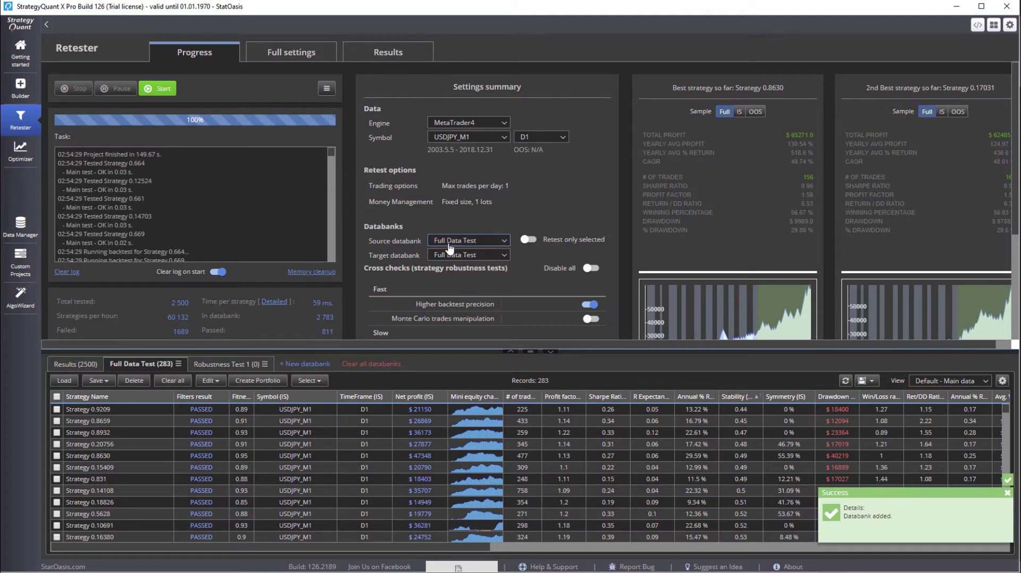
left_click(484, 256)
left_click(480, 287)
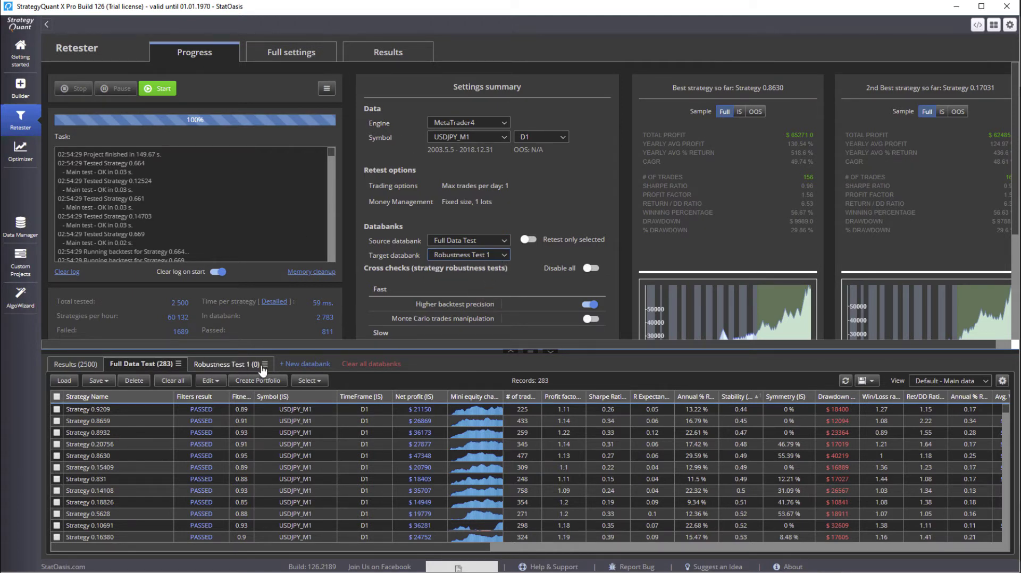
left_click(294, 52)
left_click(322, 91)
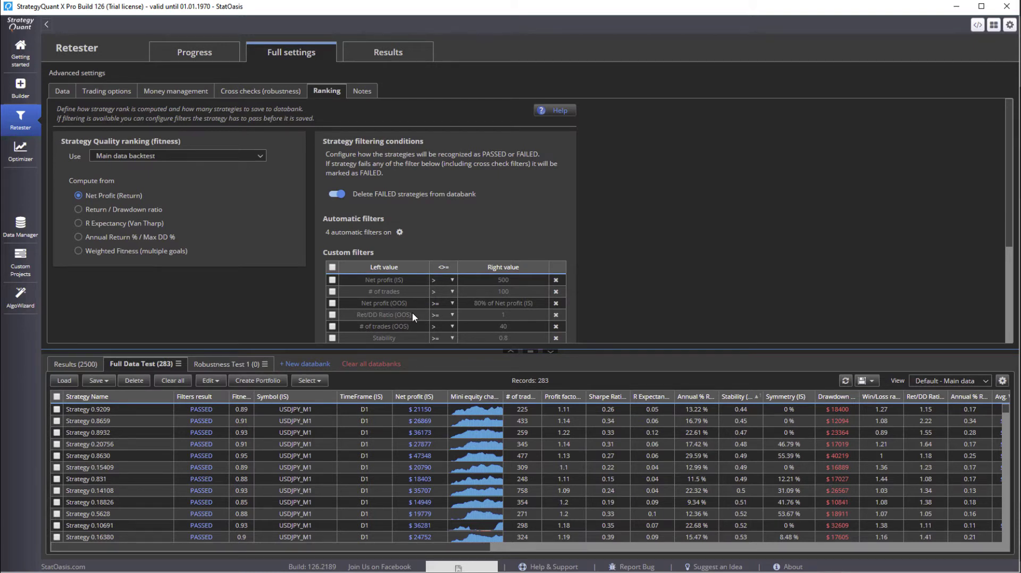
Step: Run the retest and view the 274 passing strategies in Robustness Test 1
left_click(171, 54)
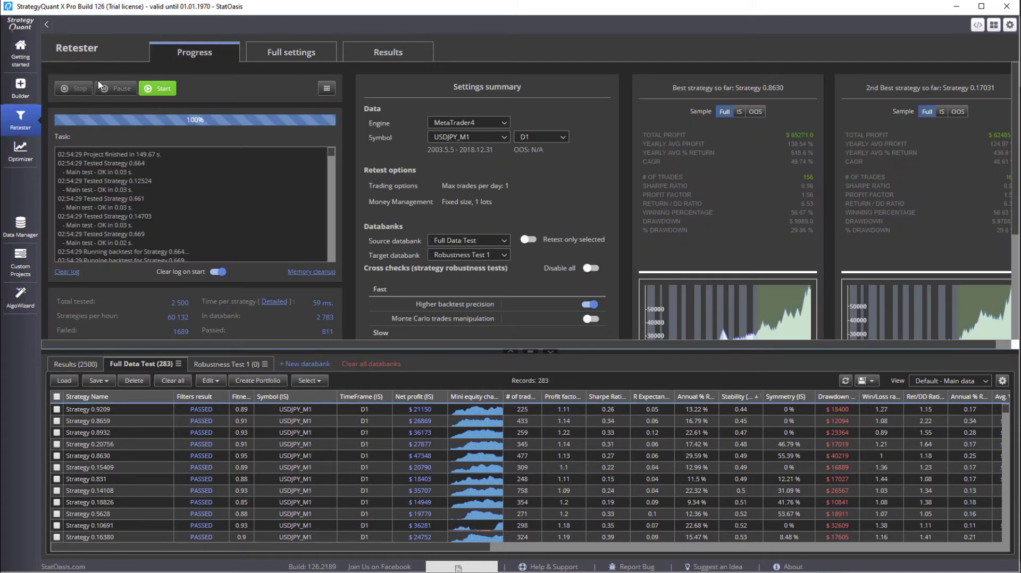
left_click(157, 91)
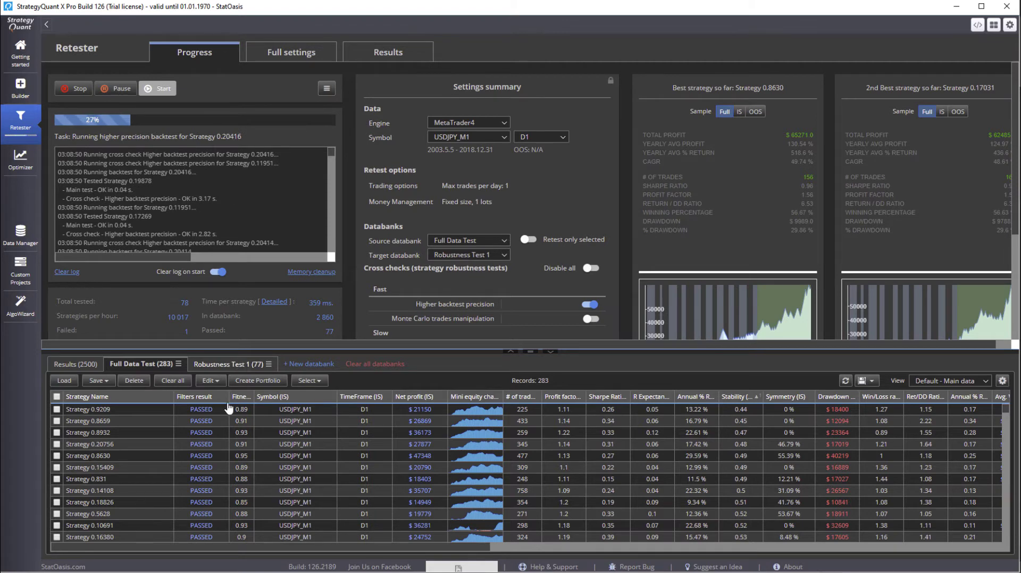
left_click(229, 364)
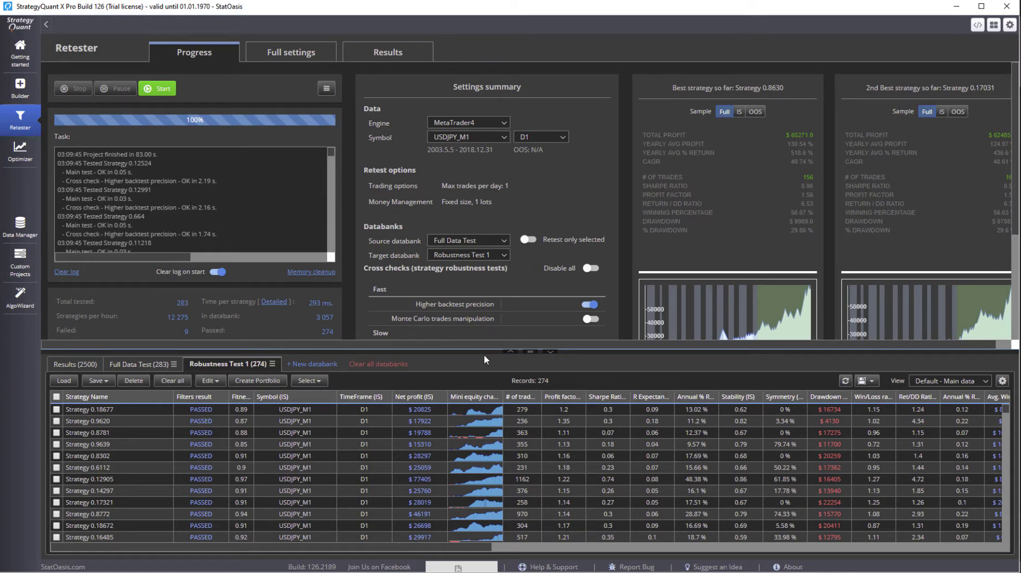
Step: Turn off Higher backtest precision and turn on Monte Carlo trades manipulation (2 tests, 30 simulations)
left_click(301, 52)
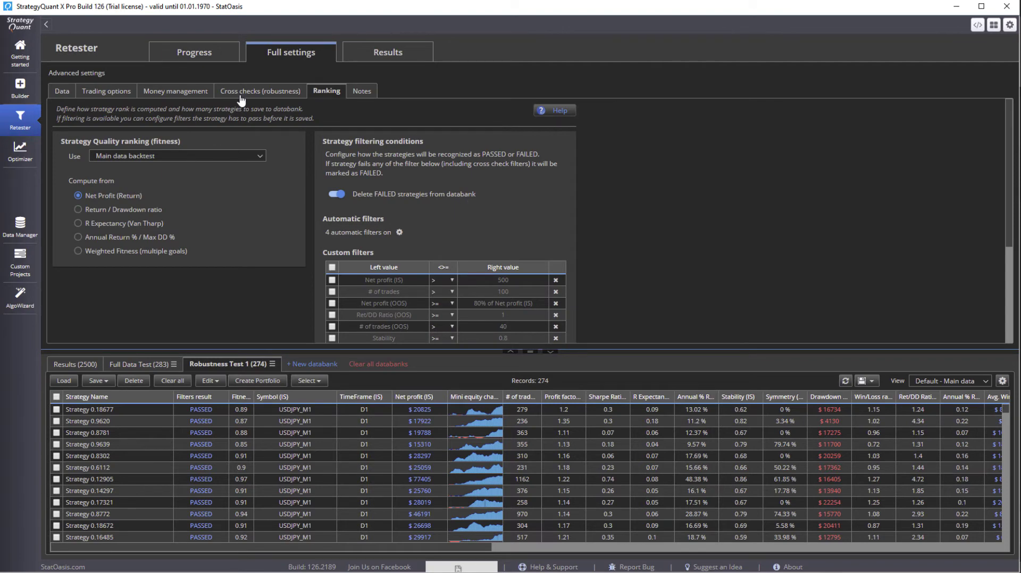
left_click(260, 91)
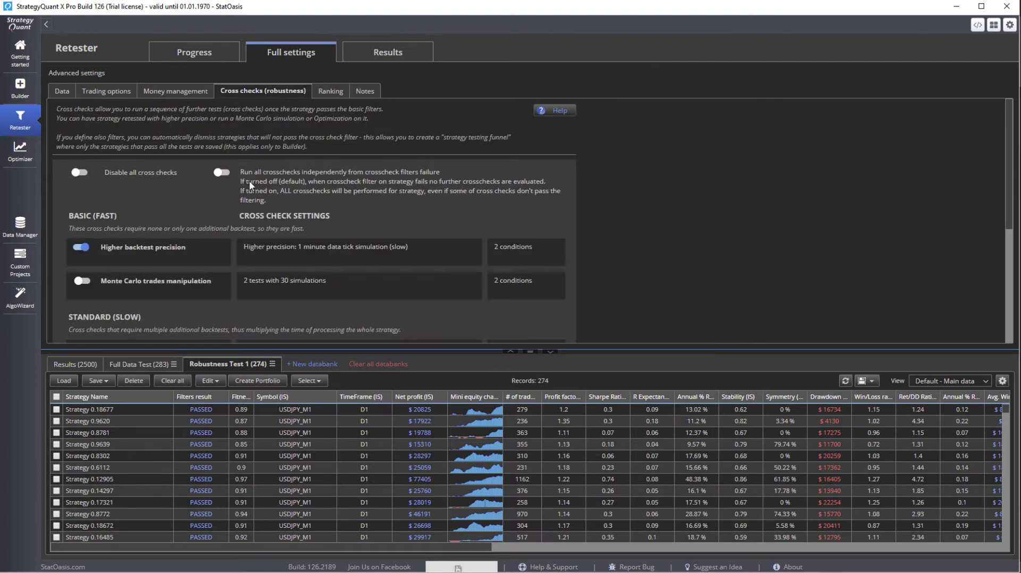
left_click(551, 352)
left_click(81, 247)
left_click(82, 281)
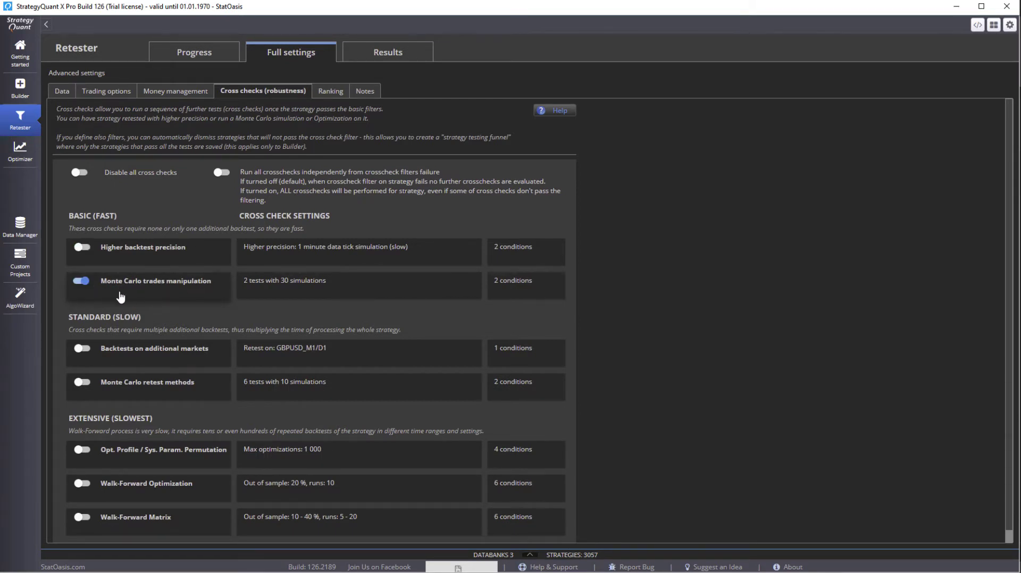
left_click(260, 286)
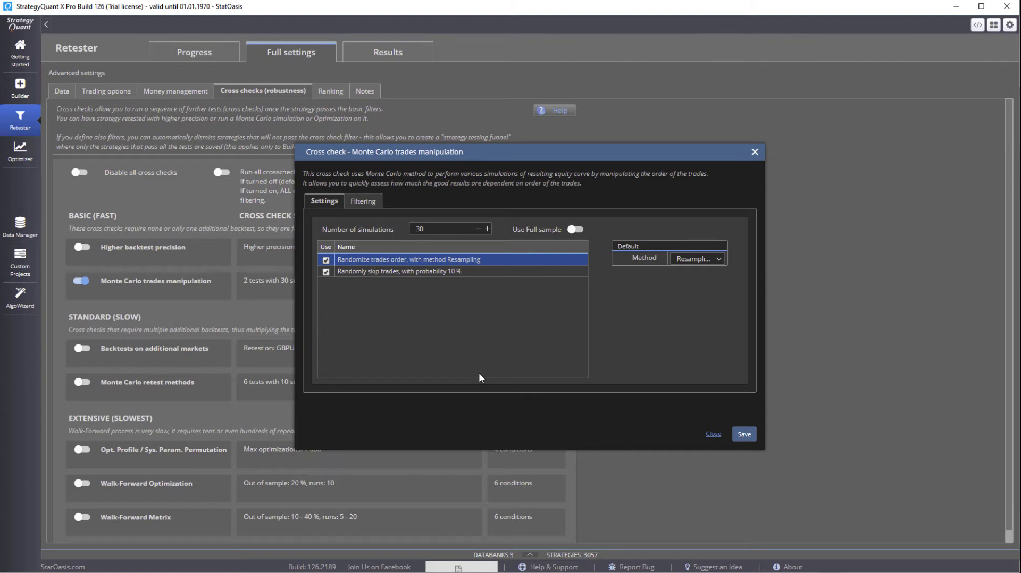
left_click(712, 435)
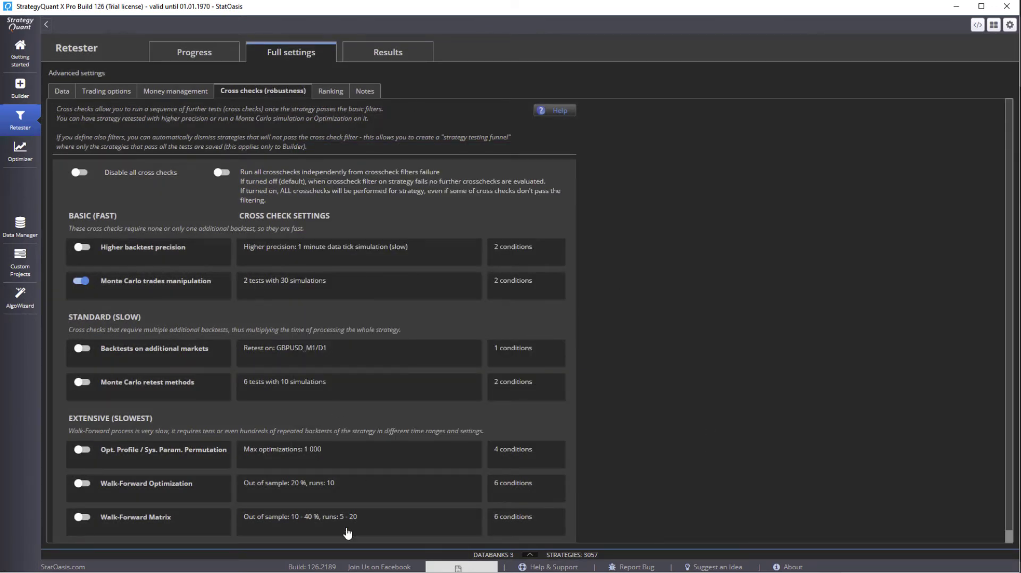
Step: Open Strategy 0.18677 from Robustness Test 1 and scroll through its roughly 279 trades
left_click(530, 556)
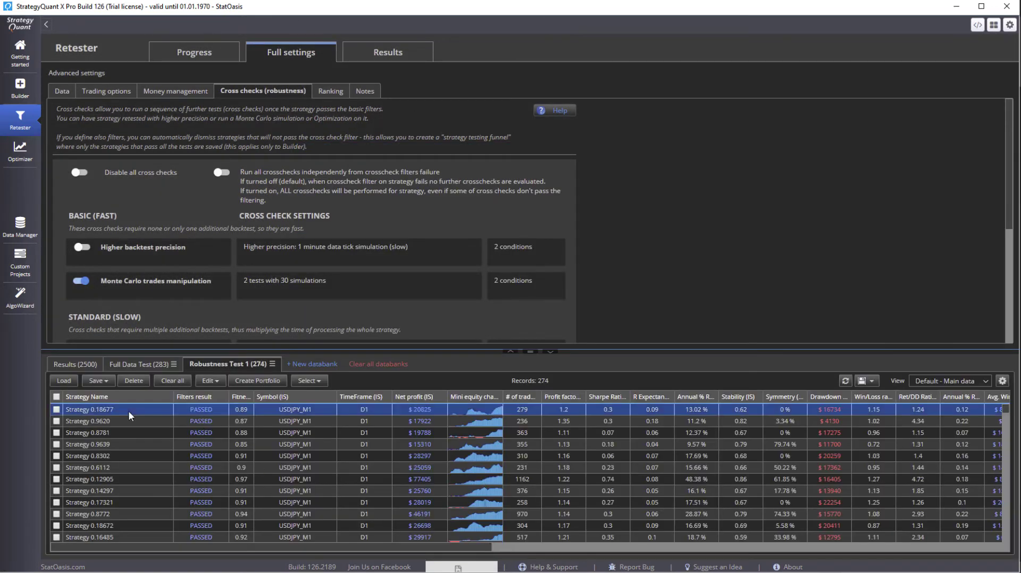
double_click(128, 410)
left_click(120, 90)
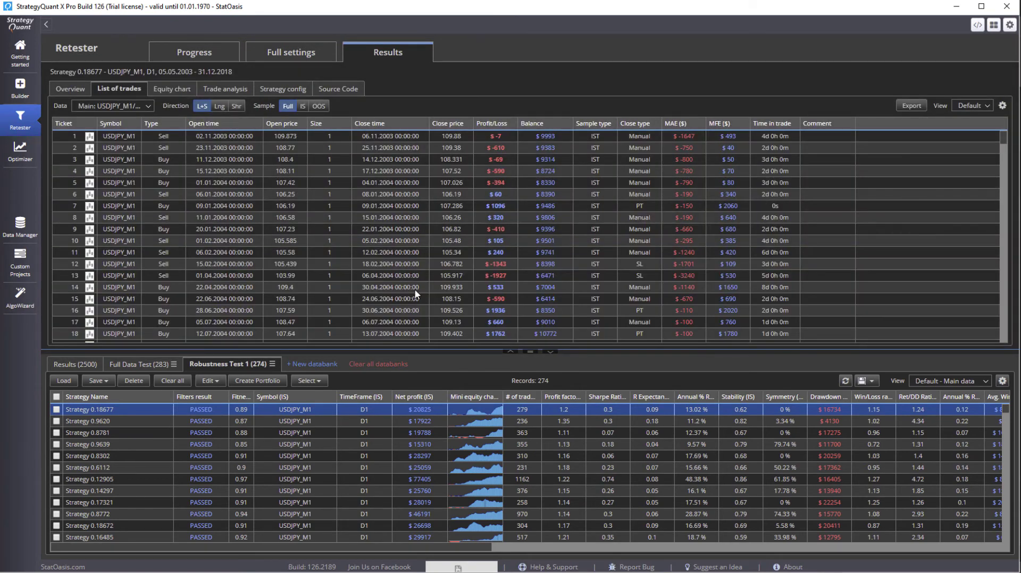
left_click(551, 353)
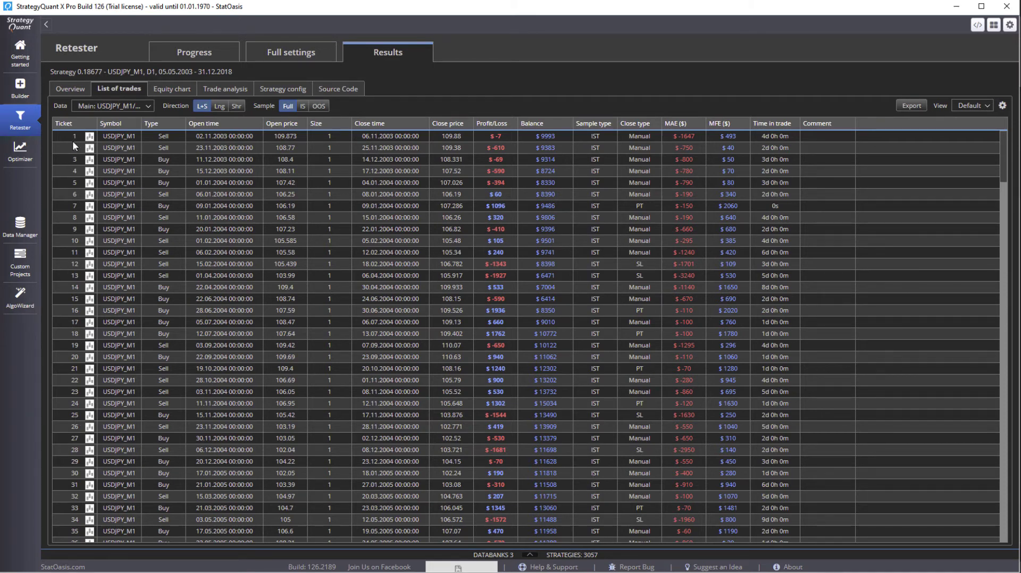
scroll(94, 326, "down", 10)
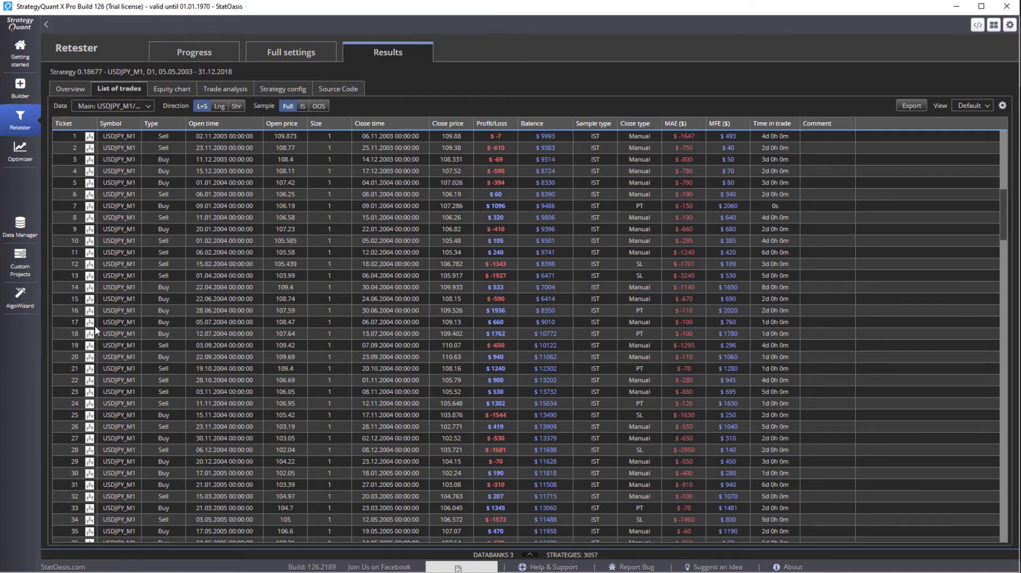
scroll(100, 322, "down", 20)
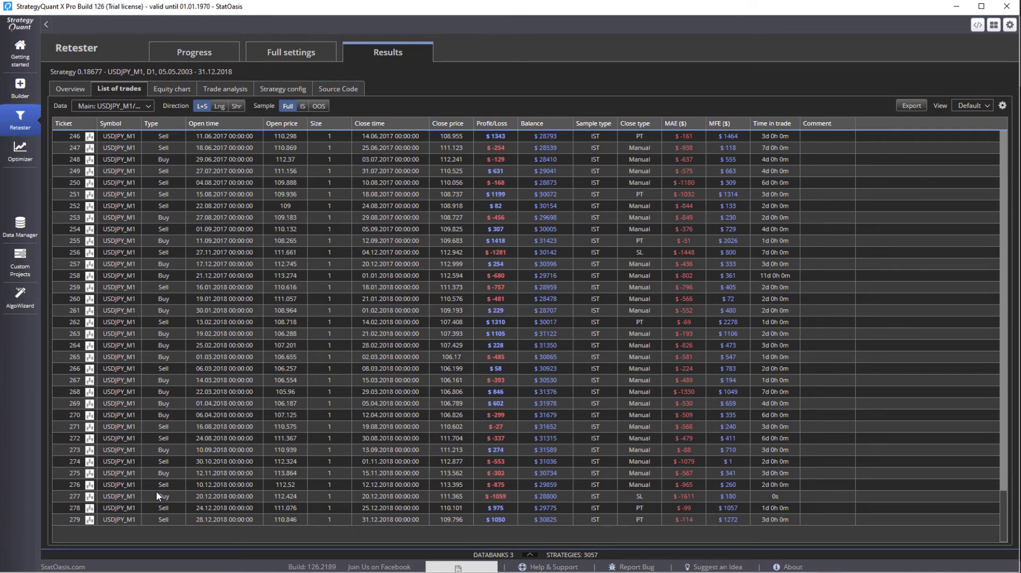
scroll(157, 487, "up", 10)
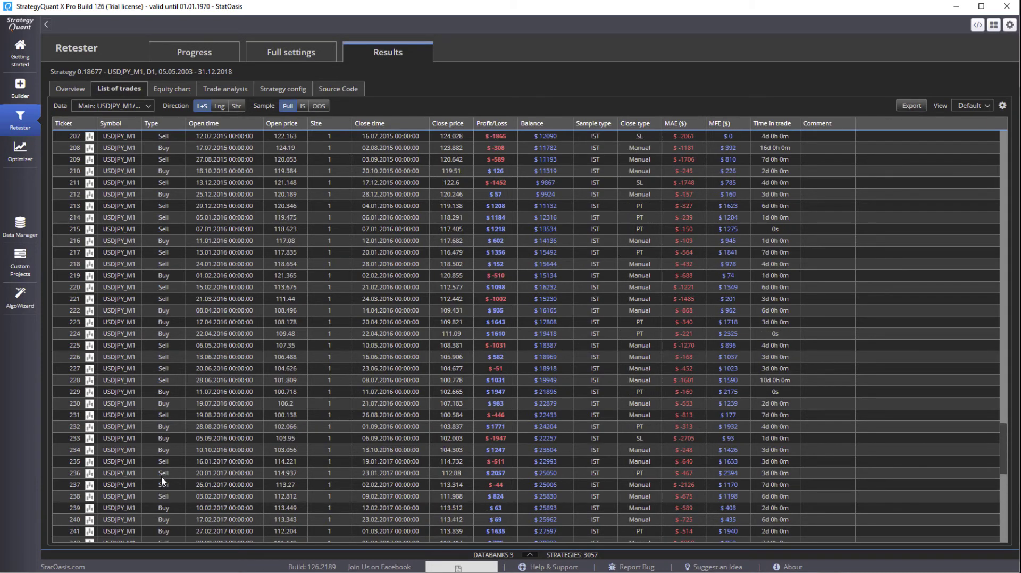
scroll(161, 471, "up", 17)
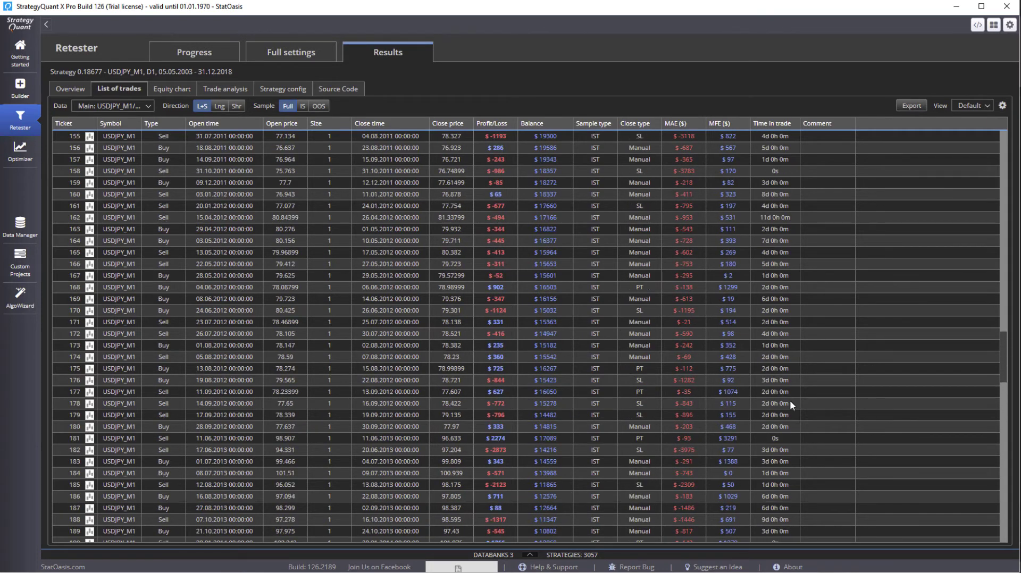
left_click_drag(1007, 352, 1010, 145)
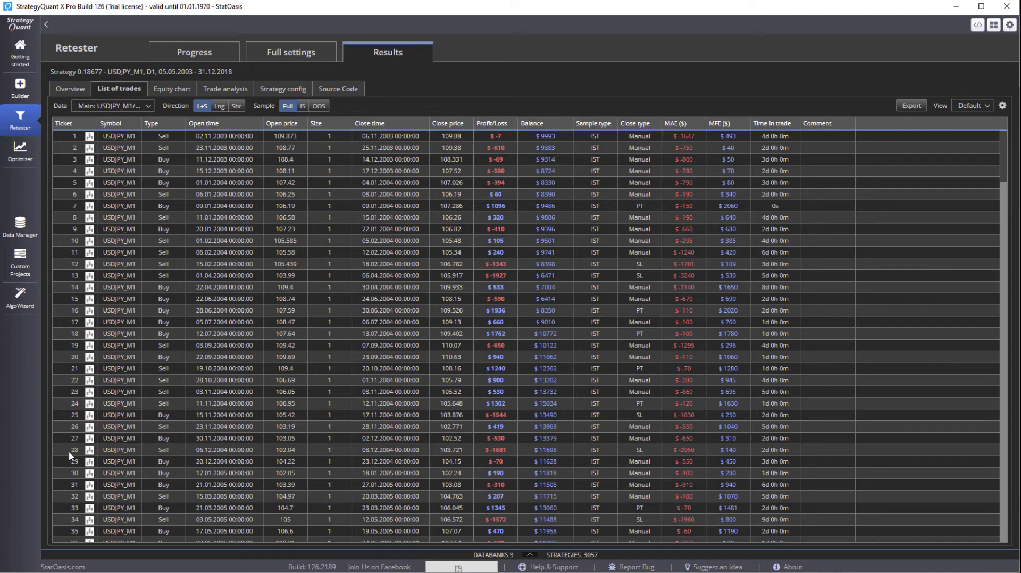
Step: Set the Monte Carlo trades manipulation method to Resampling, check its filters, and save
left_click(274, 53)
left_click(287, 291)
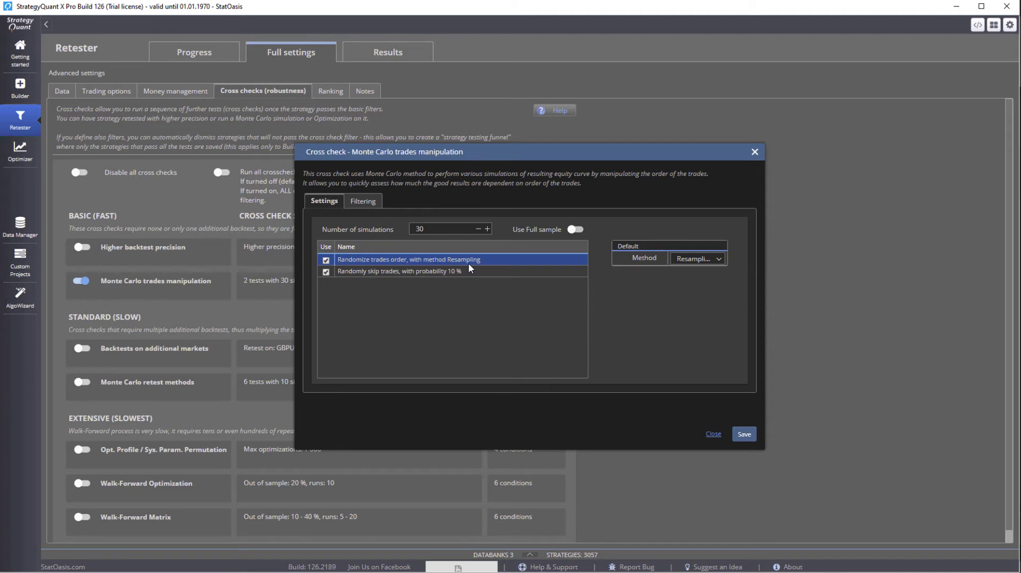
left_click(707, 259)
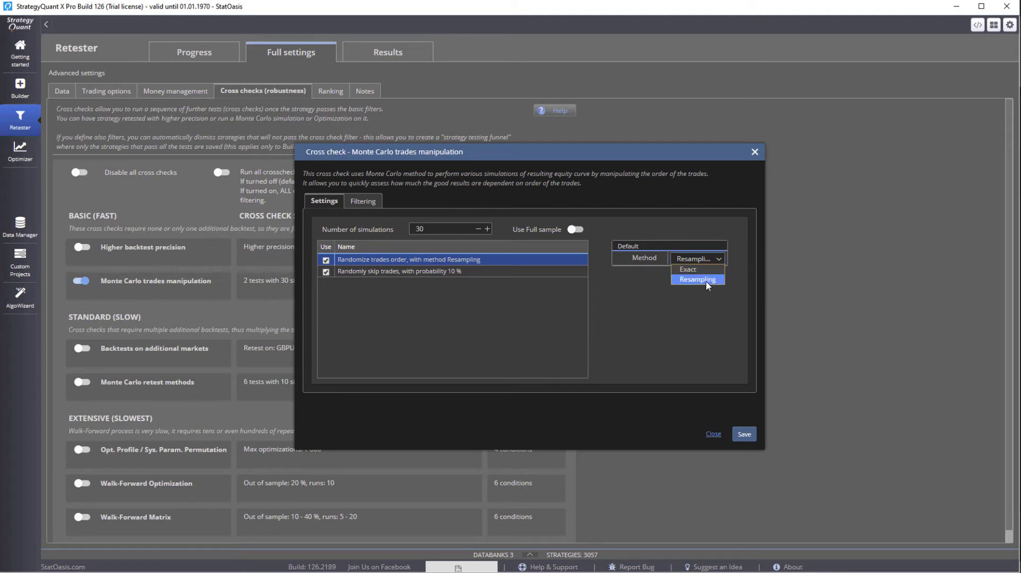
left_click(688, 269)
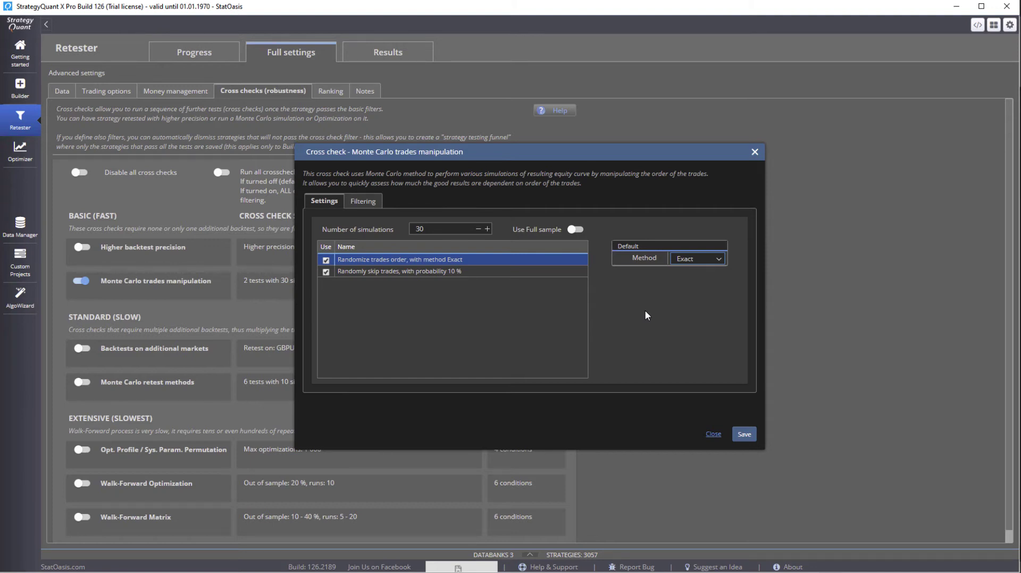
left_click(697, 259)
left_click(702, 279)
left_click(363, 201)
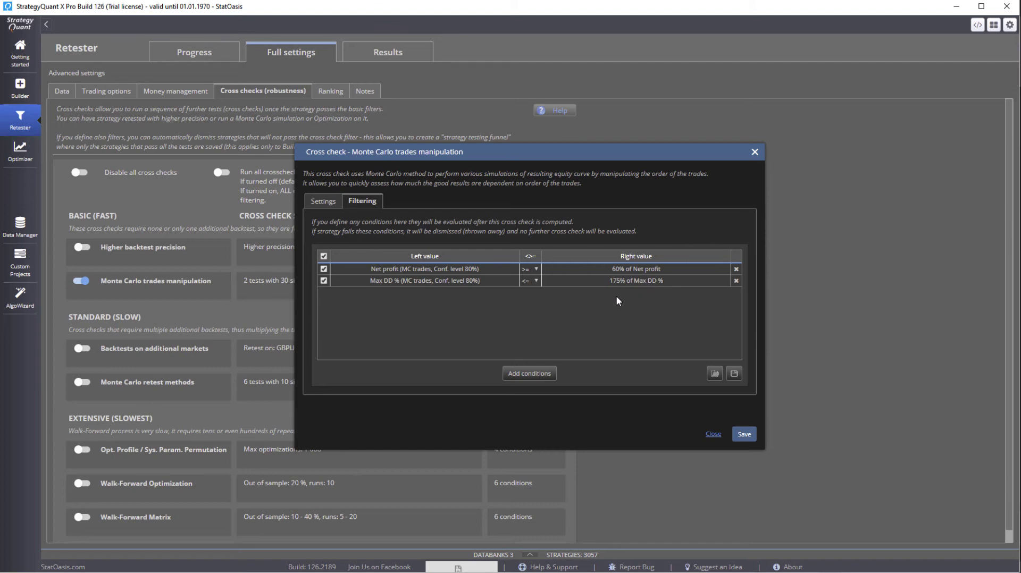
left_click(745, 434)
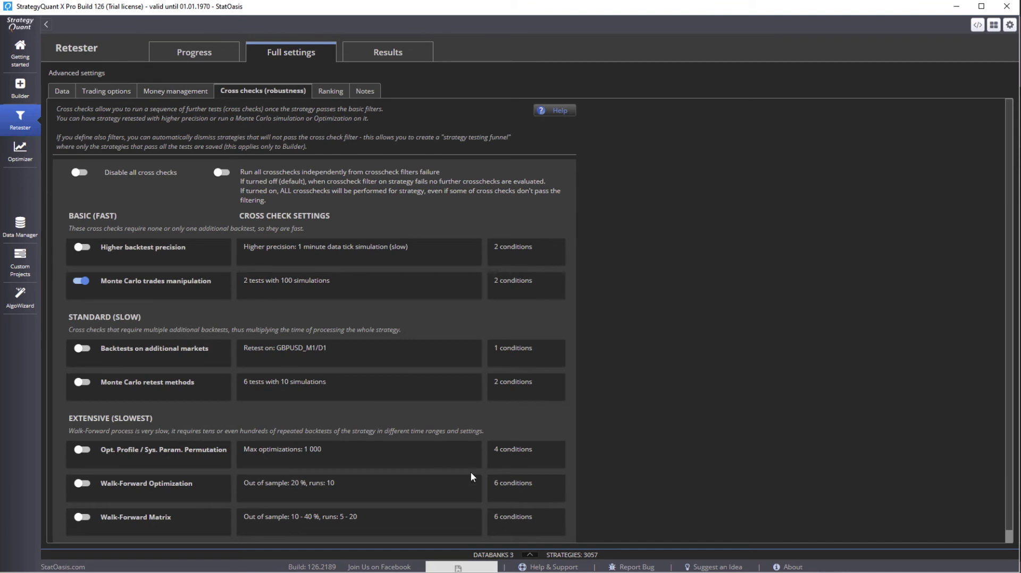
Step: Create a new databank named 'MC1'
left_click(527, 556)
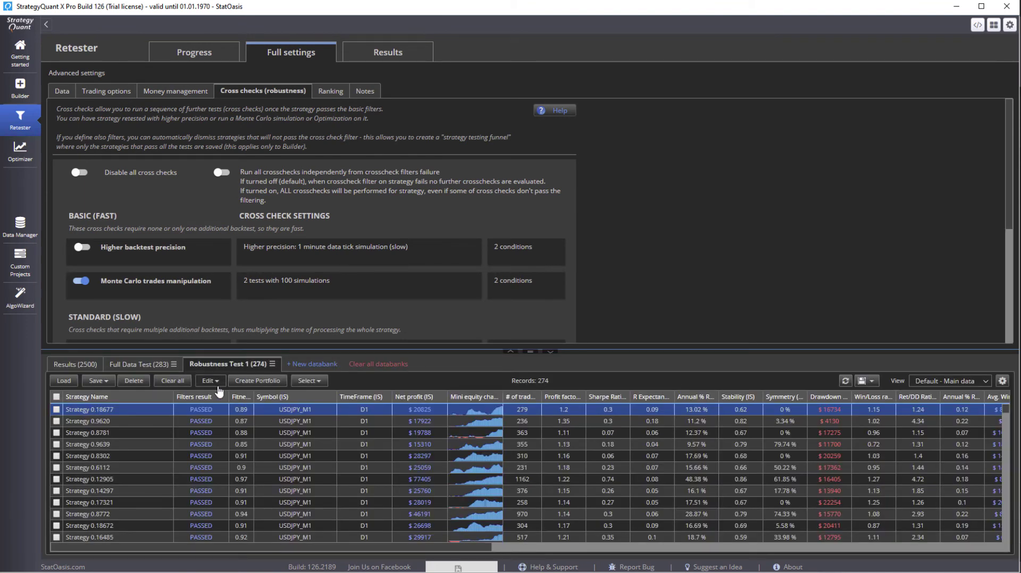
left_click(312, 366)
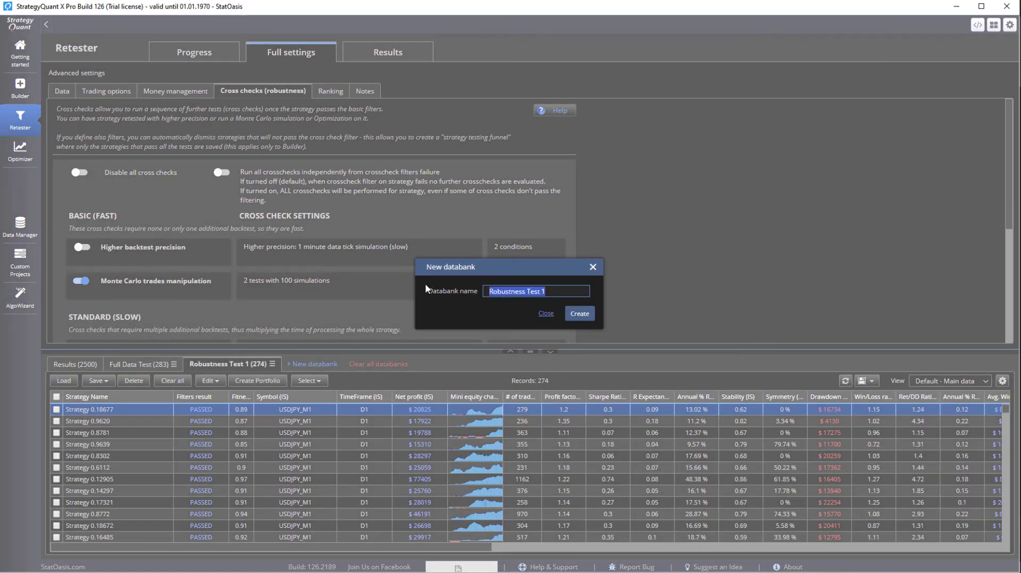
type("MC1")
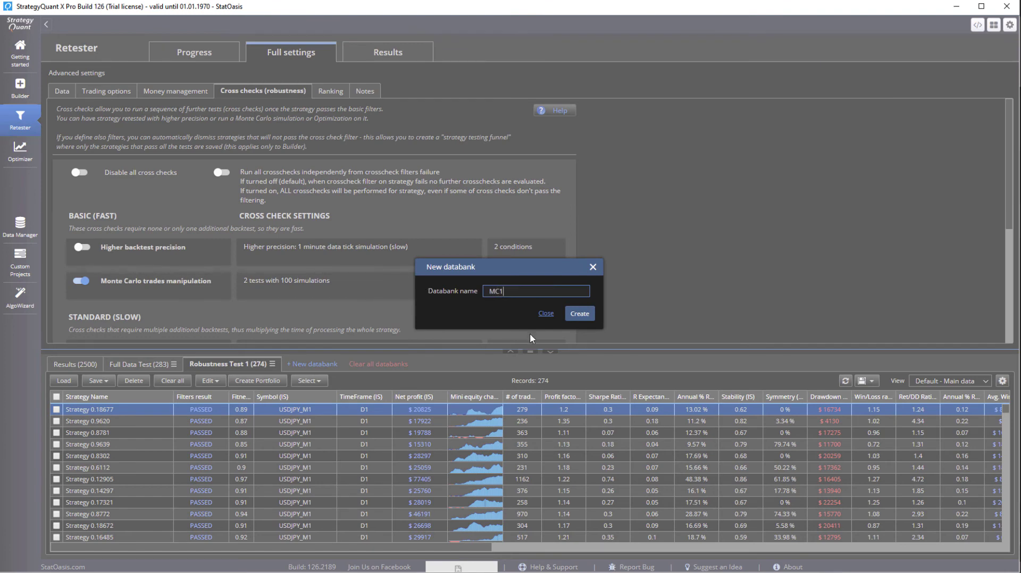
left_click(580, 314)
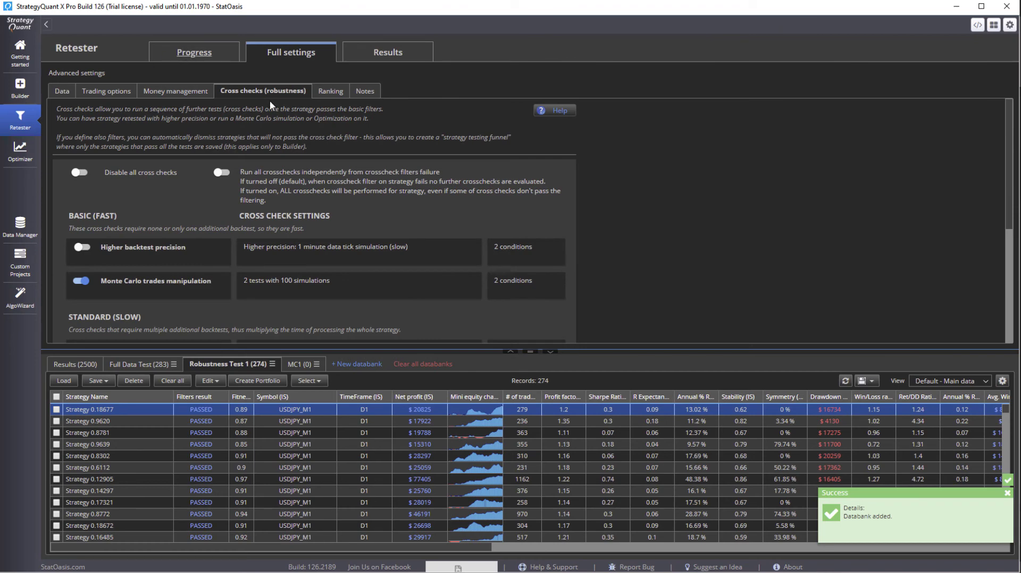
Step: Retest strategies from Robustness Test 1 into MC1, then view the ranking settings
left_click(185, 51)
left_click(475, 241)
left_click(470, 271)
left_click(487, 255)
left_click(463, 296)
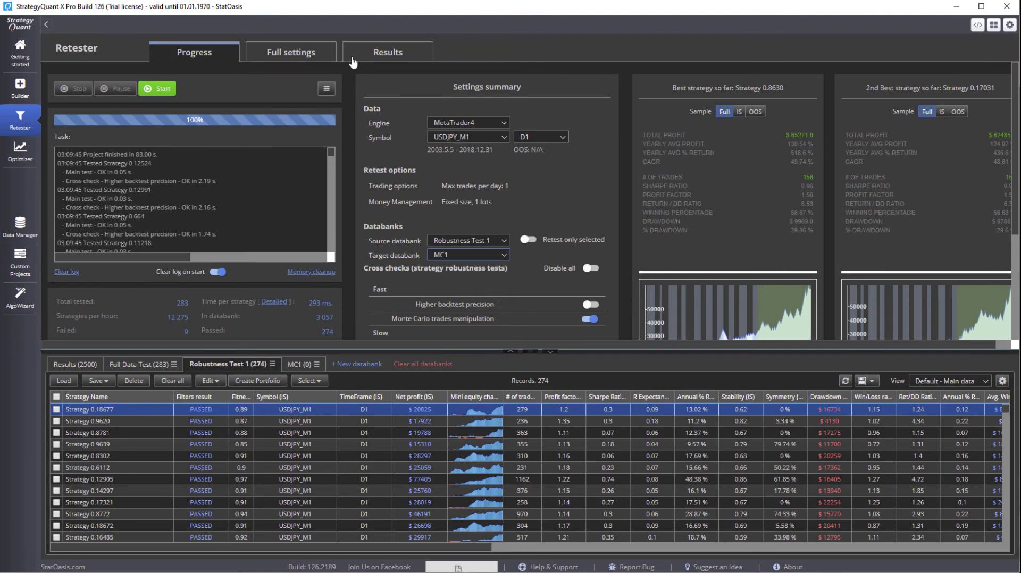
left_click(311, 53)
left_click(334, 94)
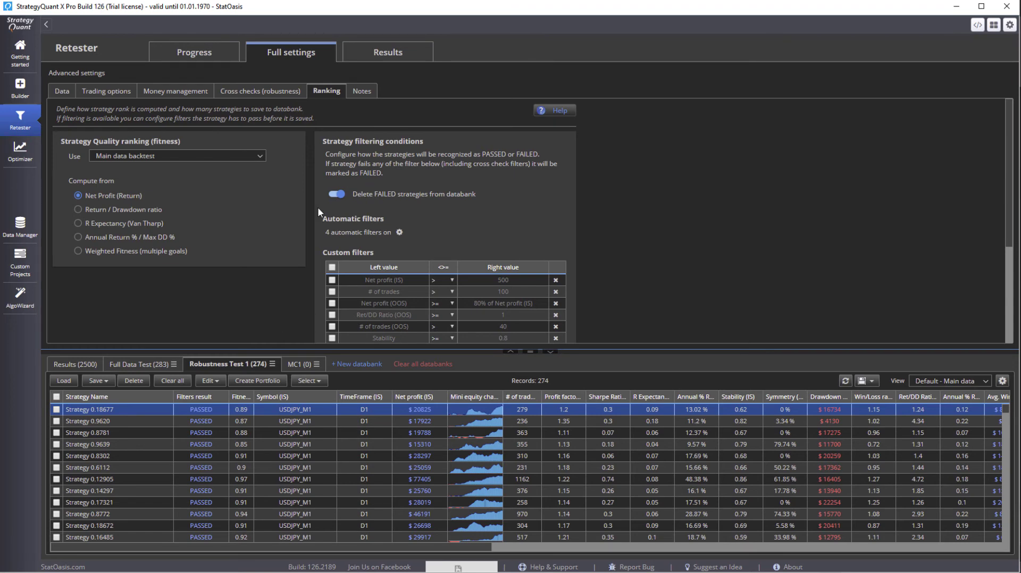
Step: Open Strategy 0.16817's results overview from the MC1 databank, showing 31092 $ profit over 466 trades
left_click(195, 52)
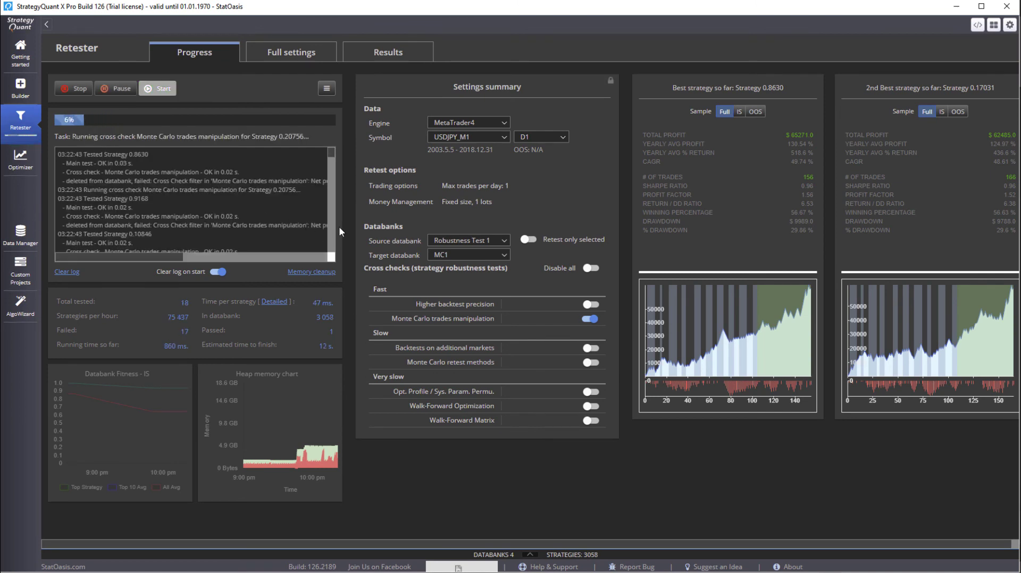
left_click(530, 556)
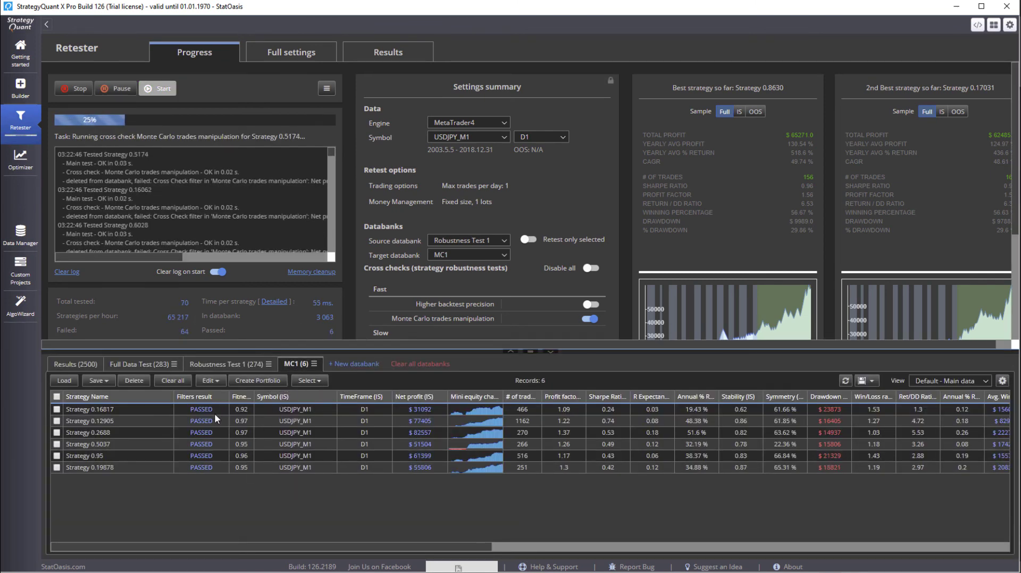
double_click(180, 410)
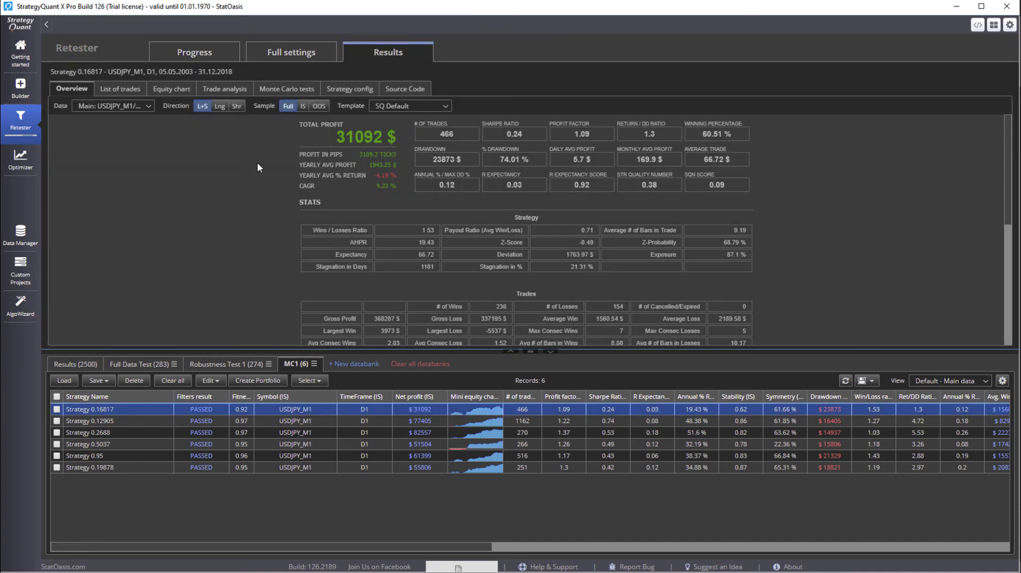
left_click(551, 351)
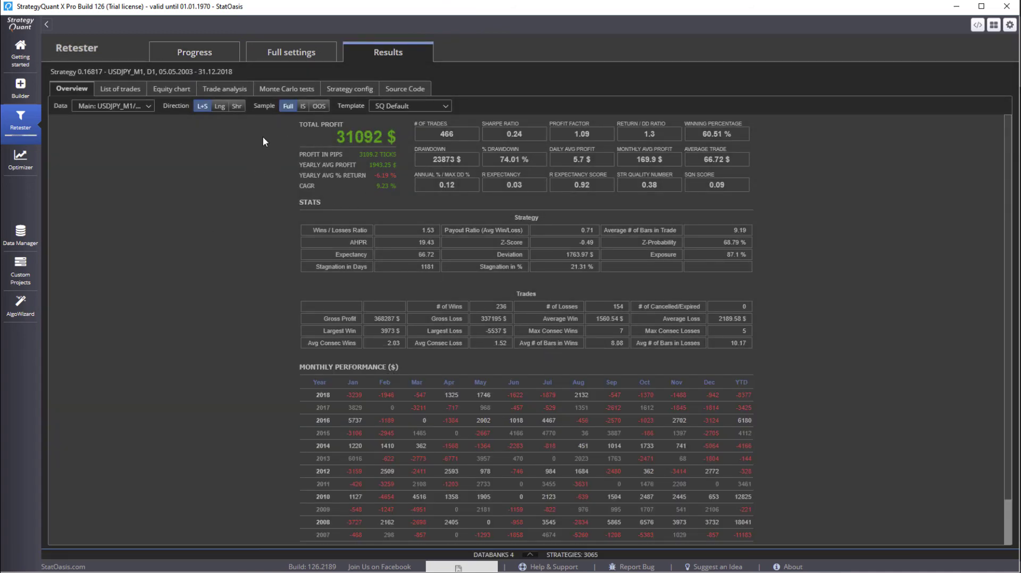
Step: Compare Monte Carlo results for Strategies 0.2688, 0.95 and 0.16782, confirming MC1 holds 10 strategies
left_click(278, 91)
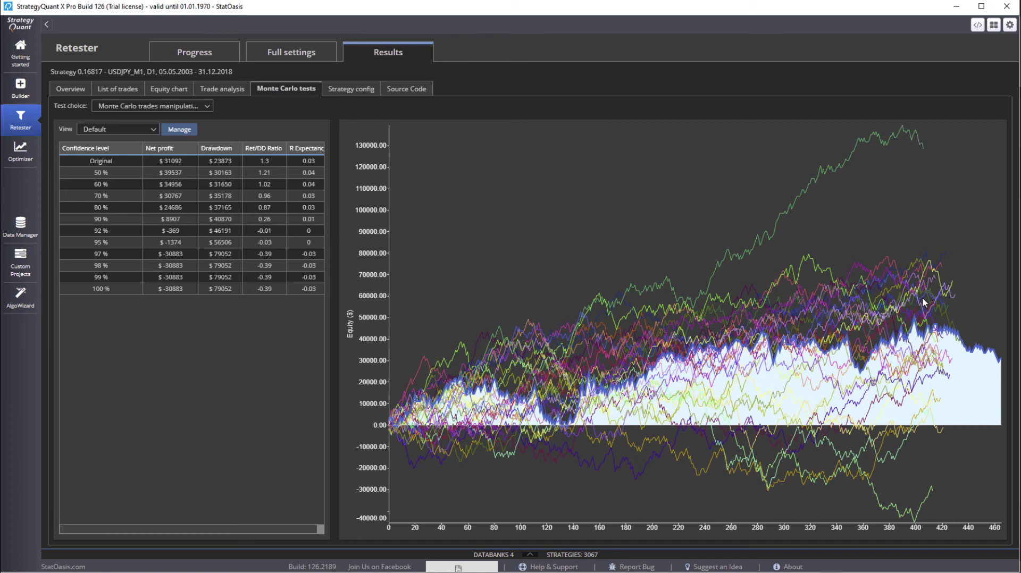
left_click(530, 555)
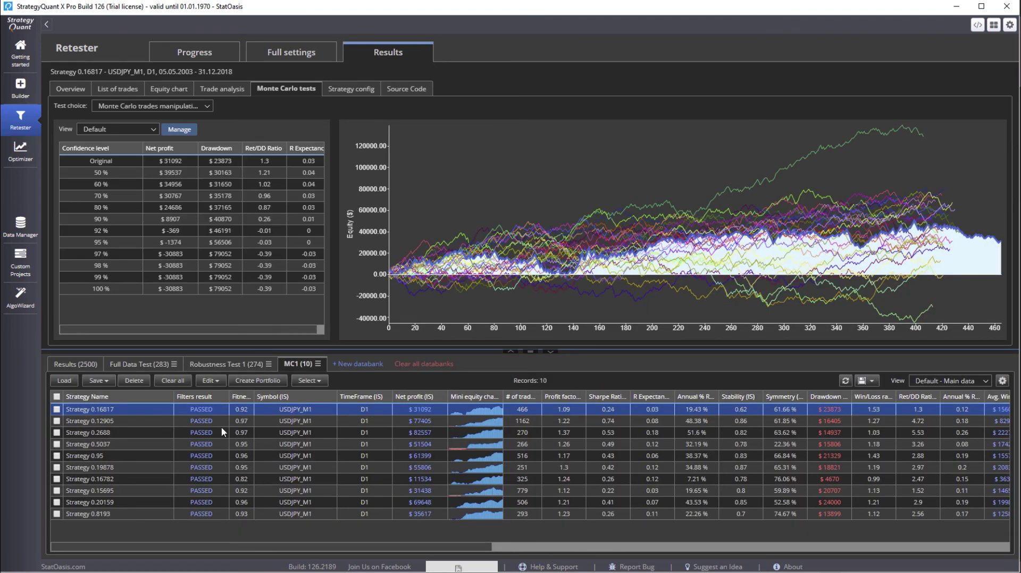
left_click(199, 432)
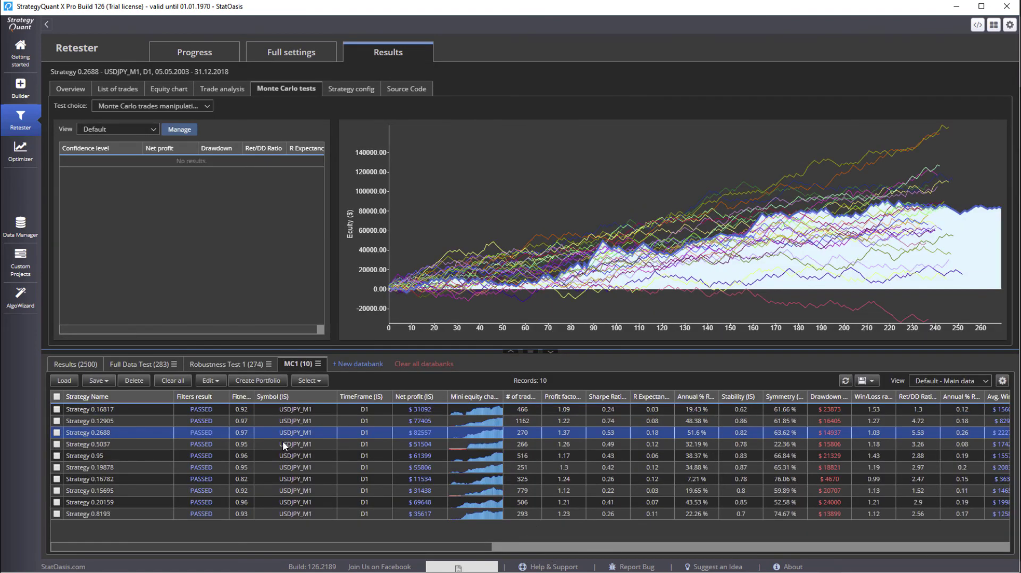
left_click(194, 455)
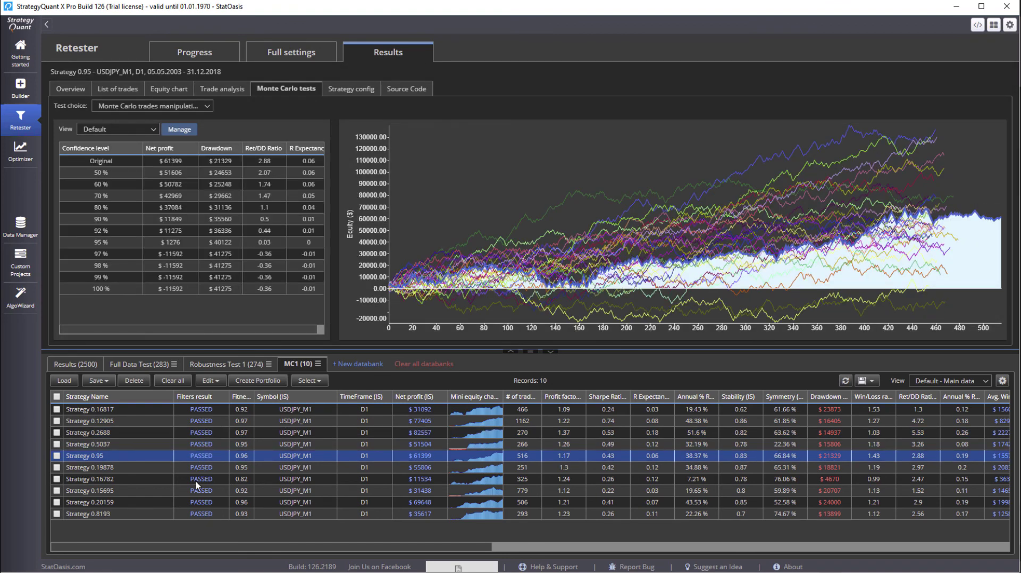
left_click(195, 479)
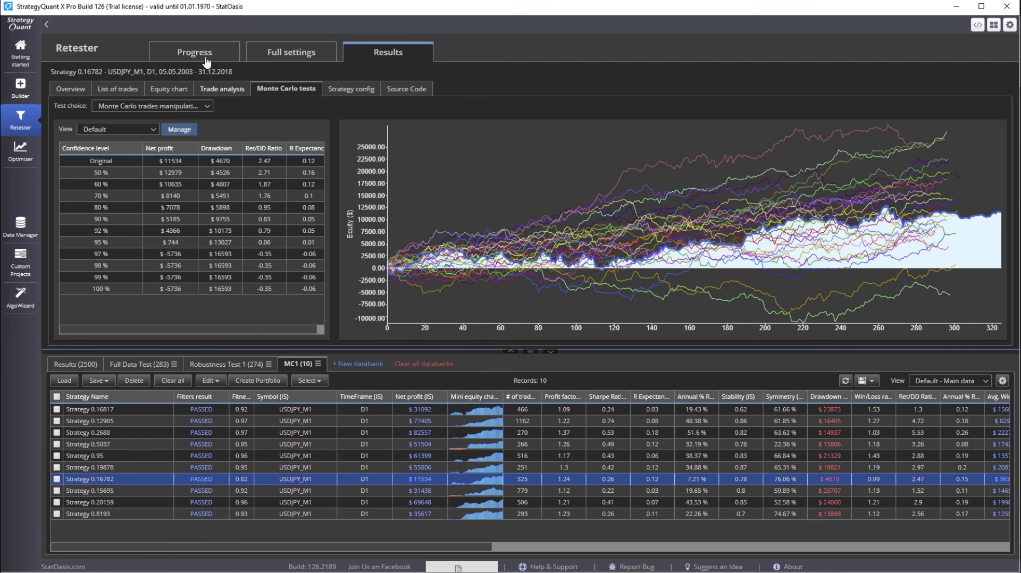
left_click(200, 51)
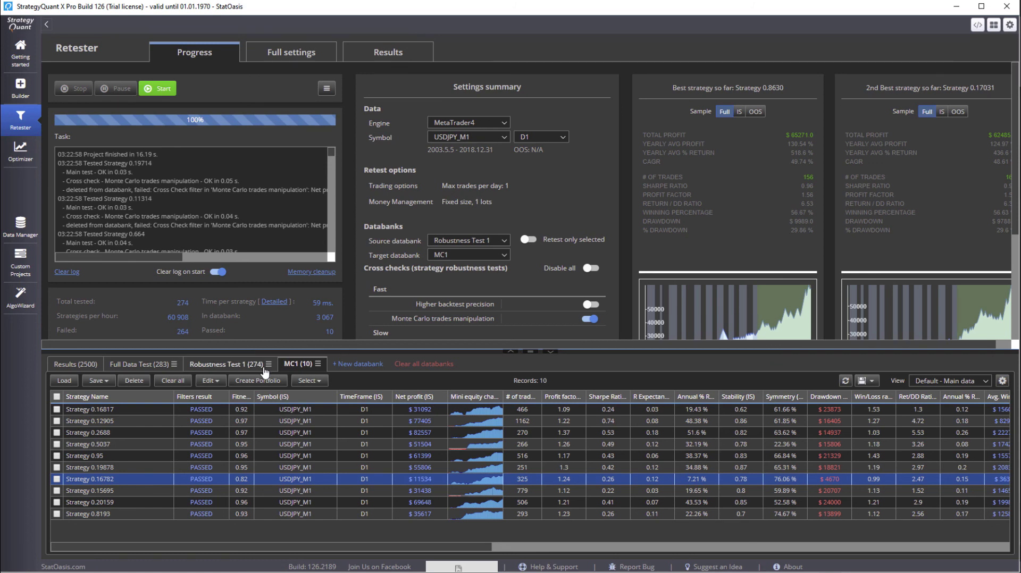
left_click(388, 52)
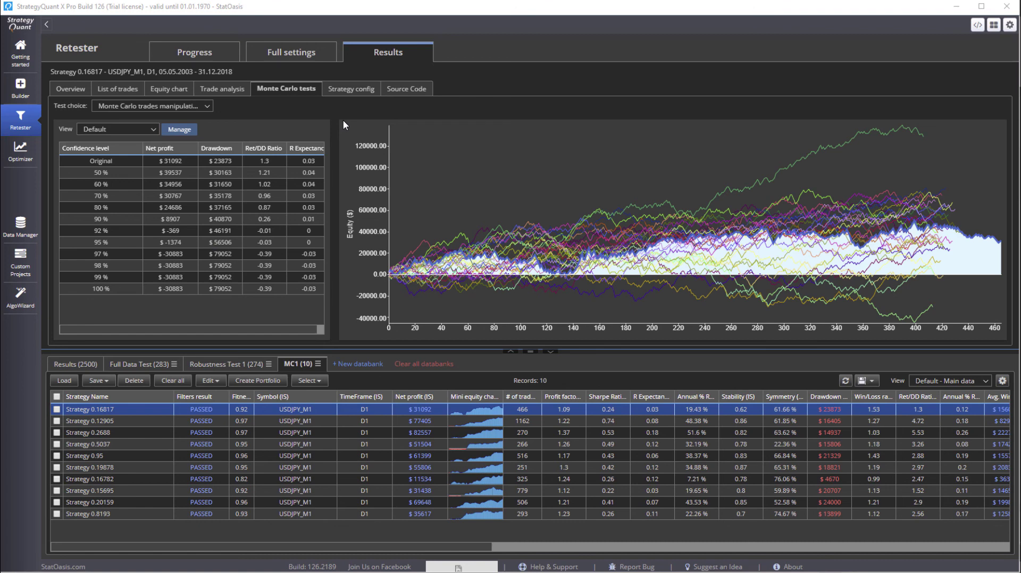
Step: Review the Monte Carlo trades-manipulation filters and 2 tests of 30 simulations, leaving them unchanged
left_click(297, 58)
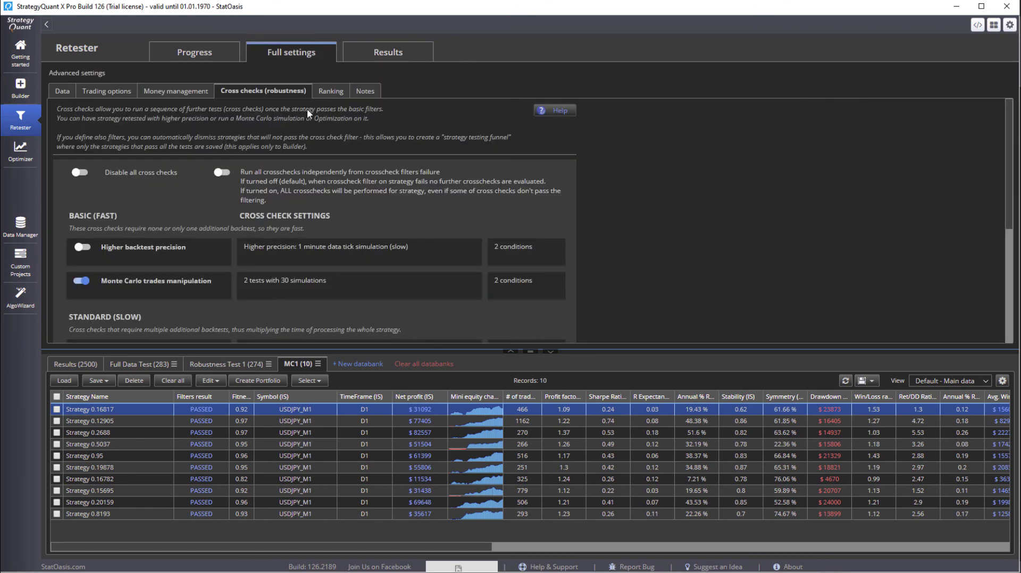
left_click(296, 284)
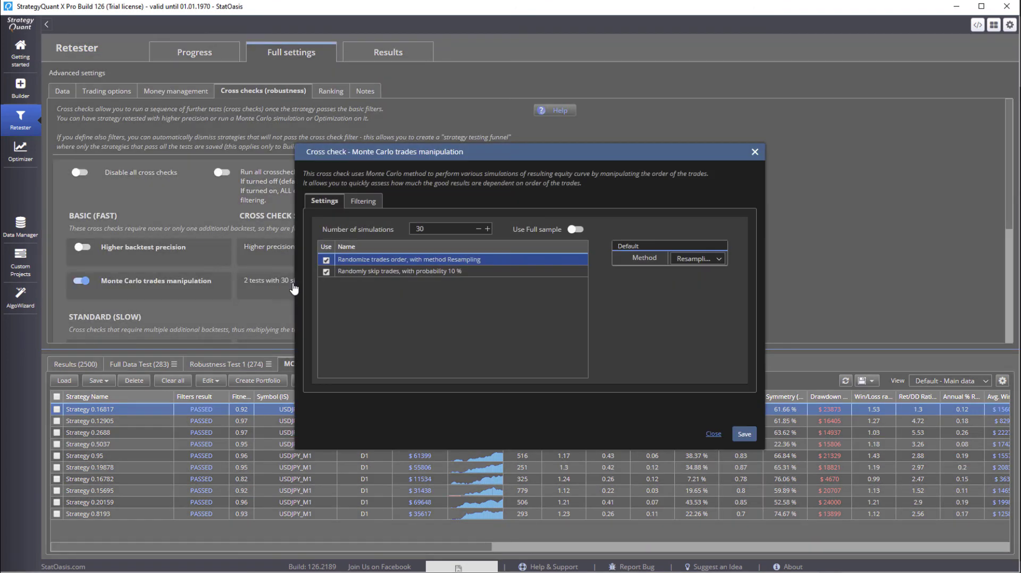
left_click(364, 201)
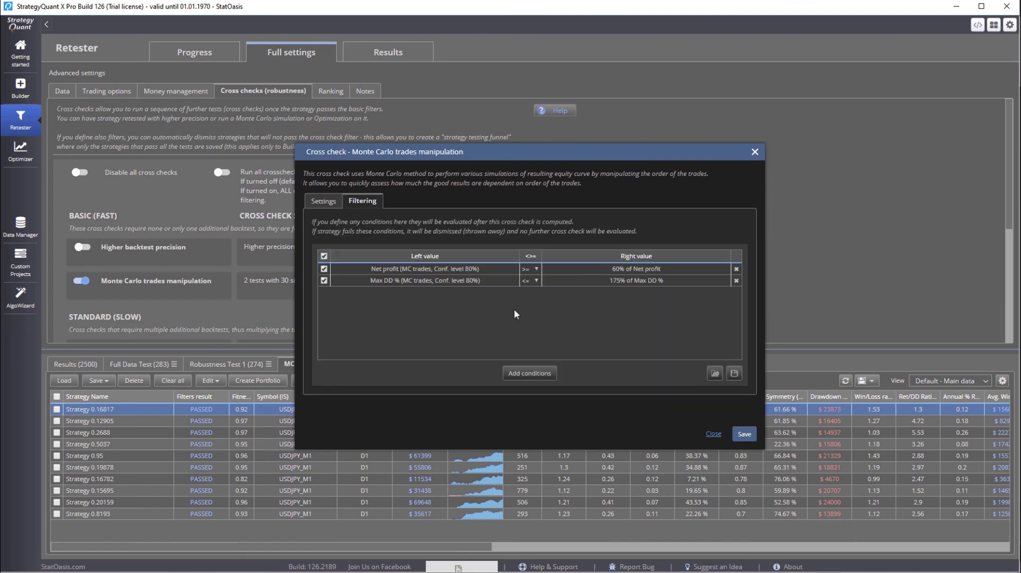
left_click(326, 205)
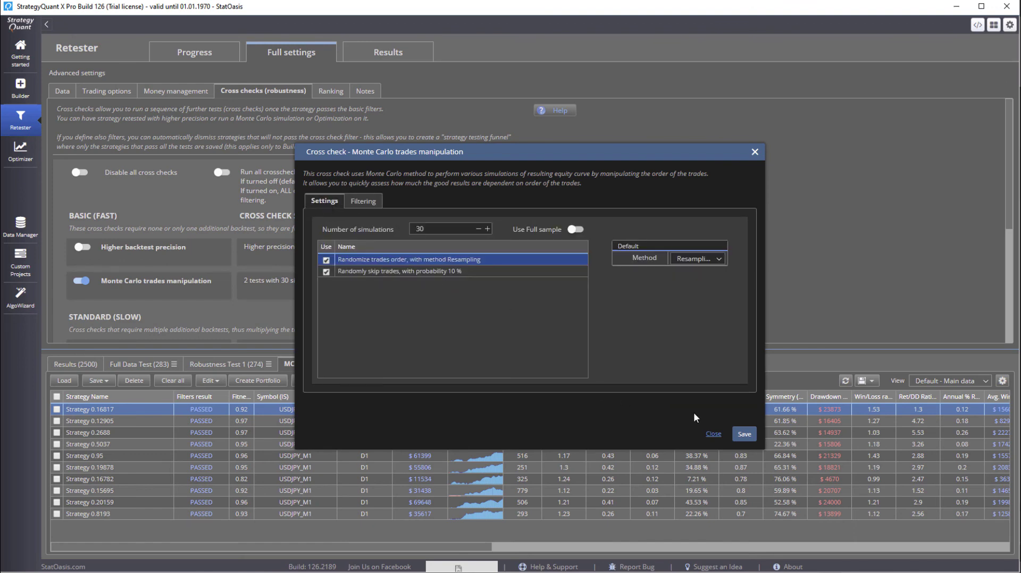
left_click(713, 435)
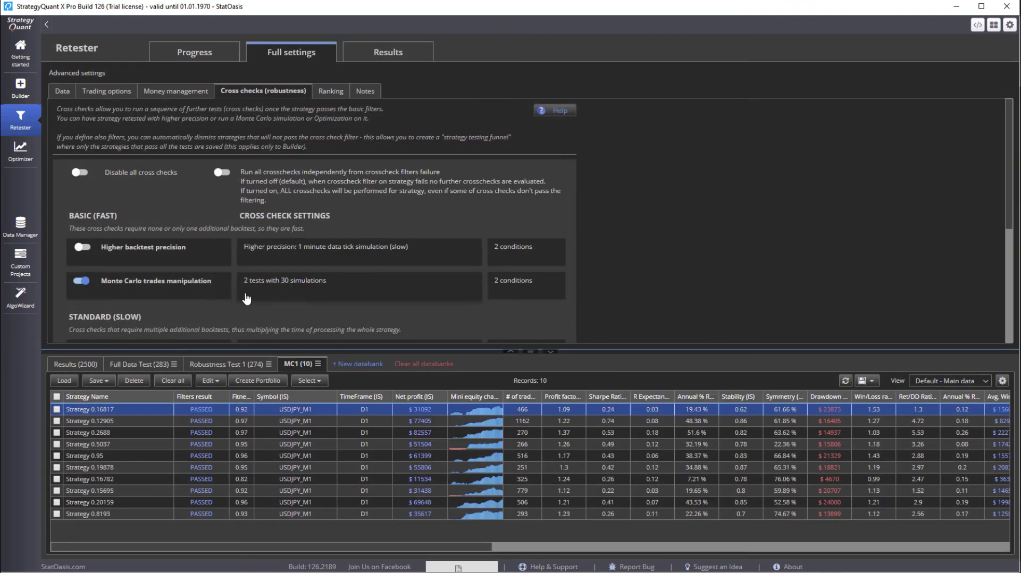